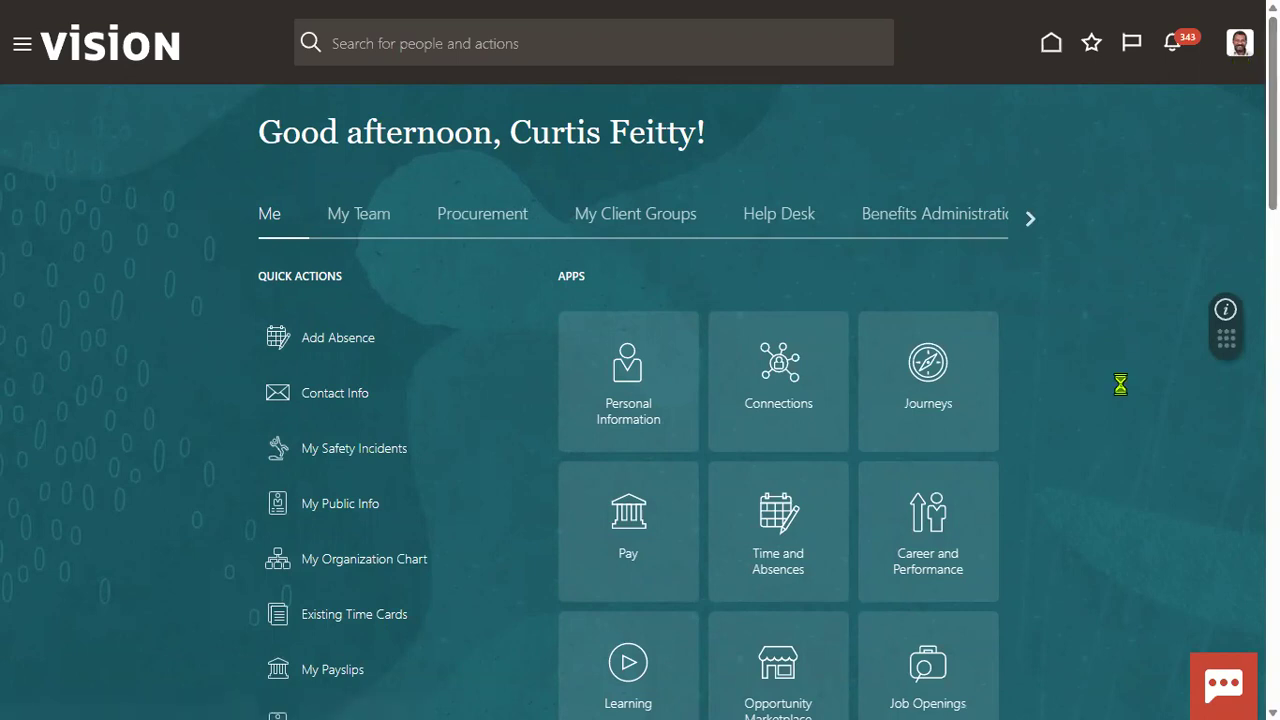
Step: Go to the Compensation Management setup page and view the list of available offerings
left_click(929, 328)
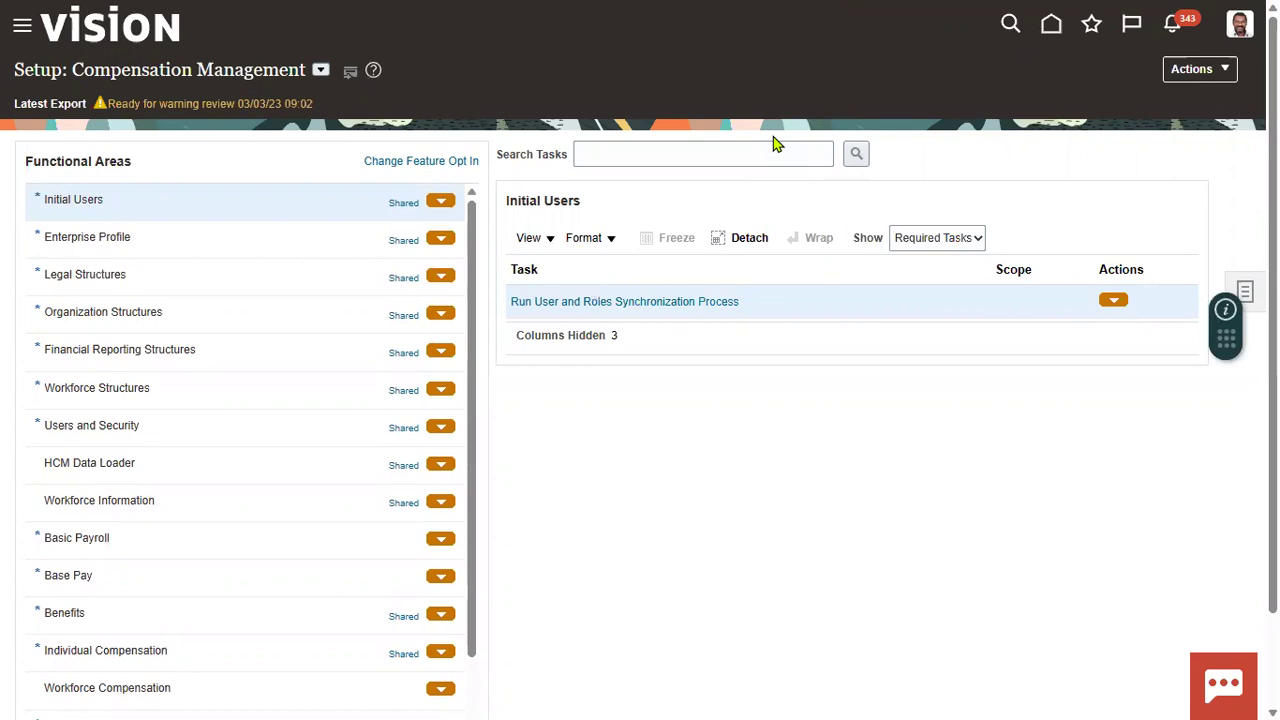
left_click(320, 70)
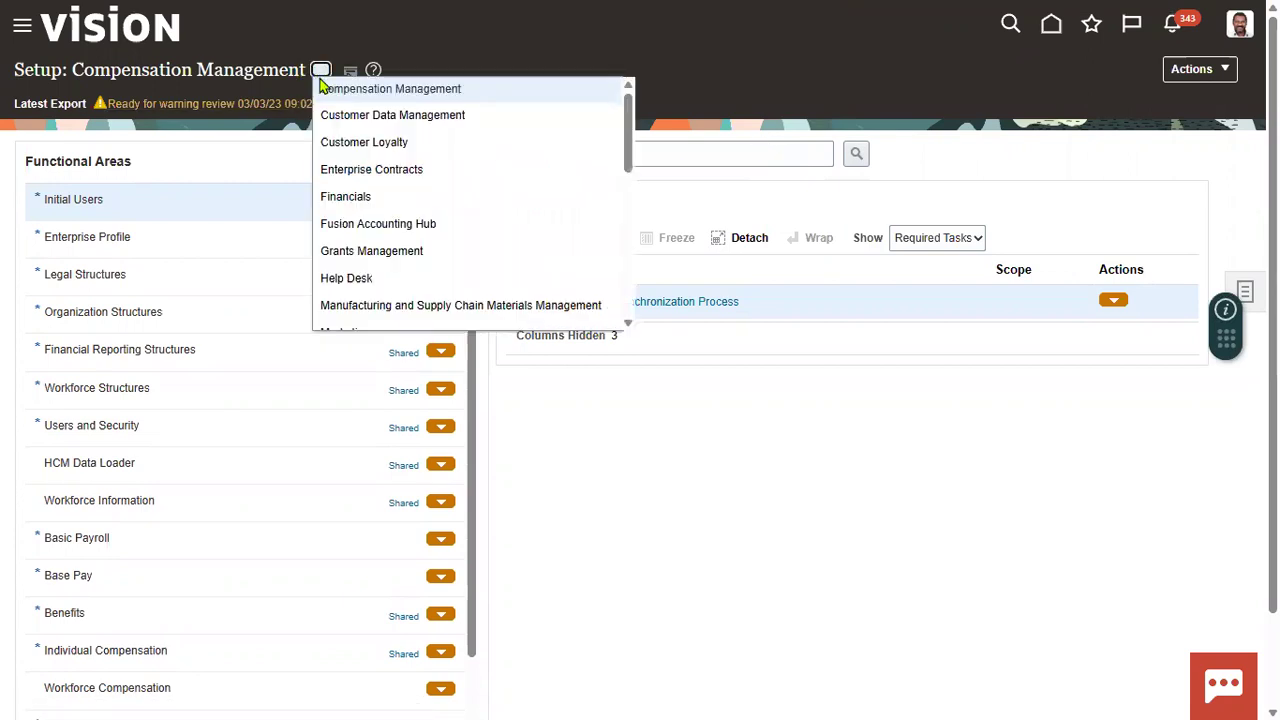
left_click(789, 132)
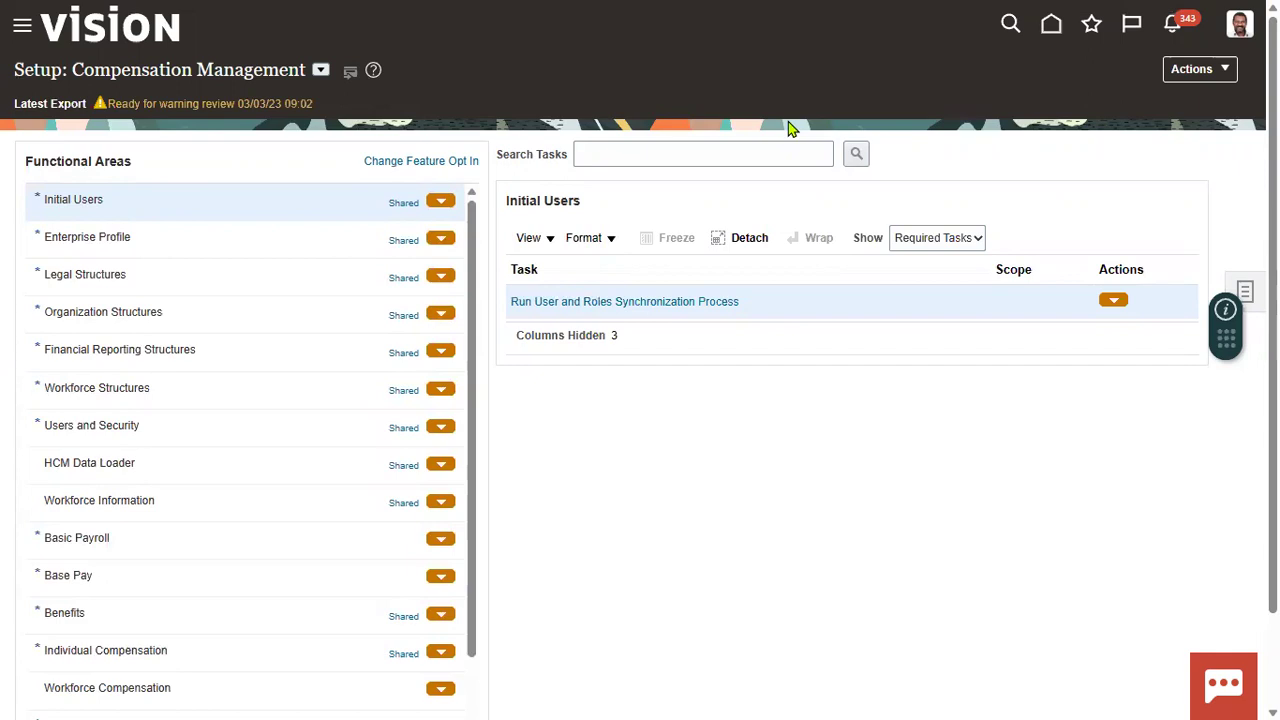
Step: Search the setup tasks for "establish enterprise" and open the enterprise configuration task
left_click(700, 158)
type("establish enterprise")
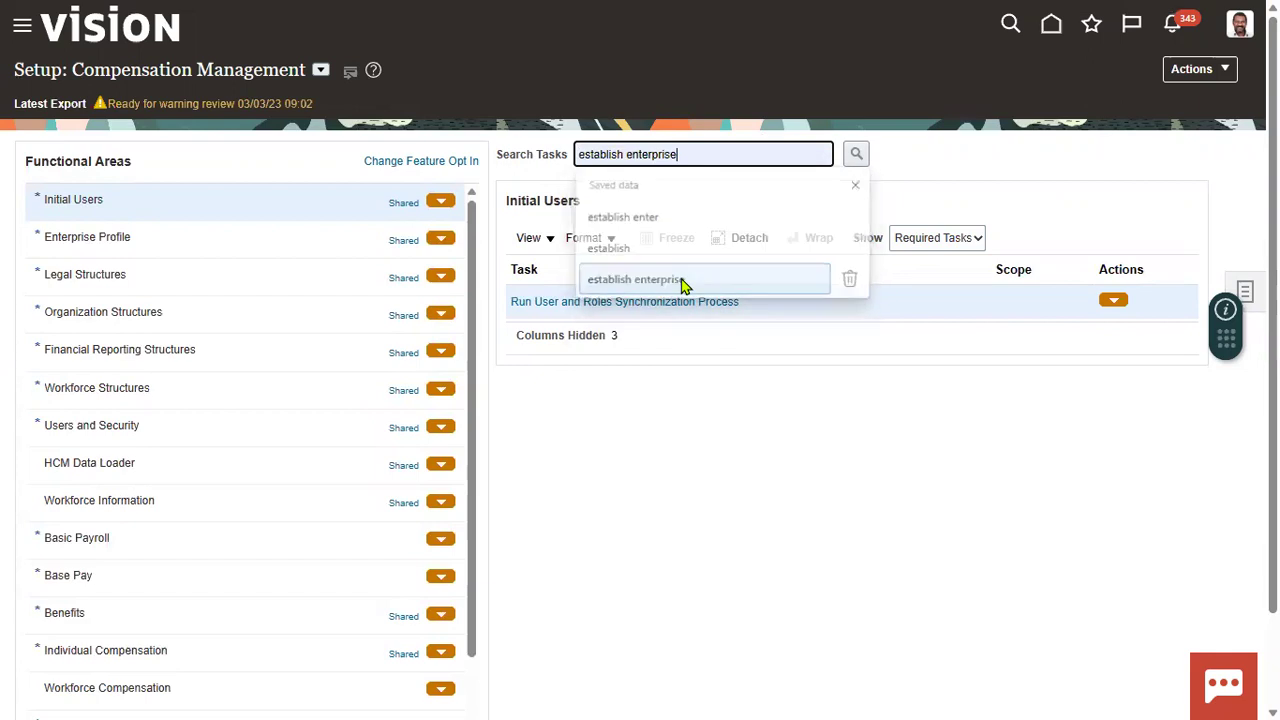
left_click(686, 283)
left_click(857, 158)
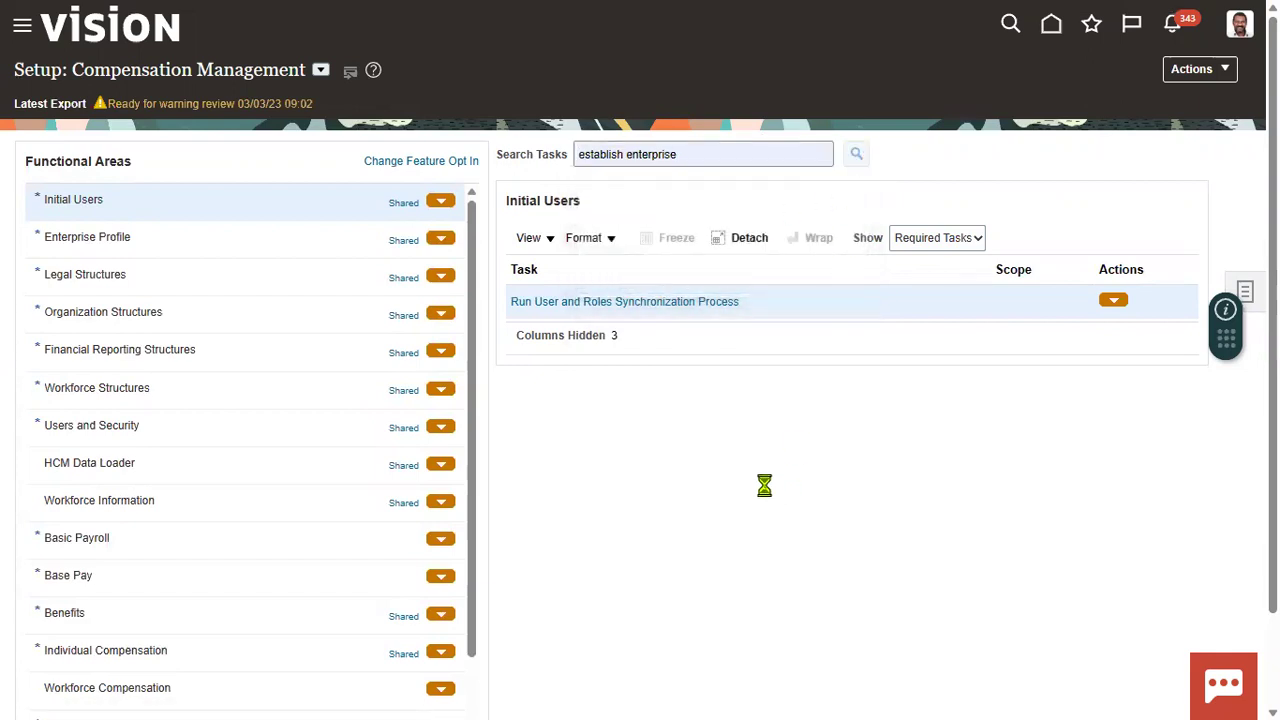
left_click(617, 506)
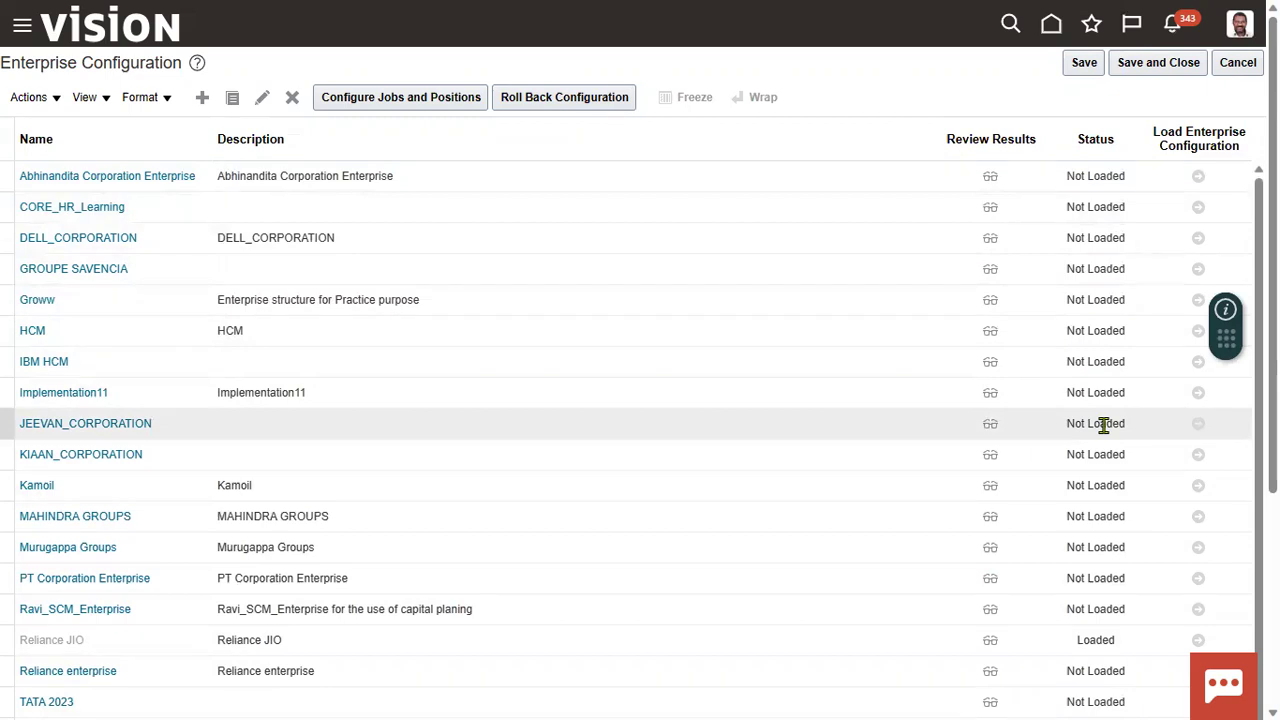
Step: Select the Ravi_SCM_Enterprise configuration and start configuring its jobs and positions
left_click(721, 645)
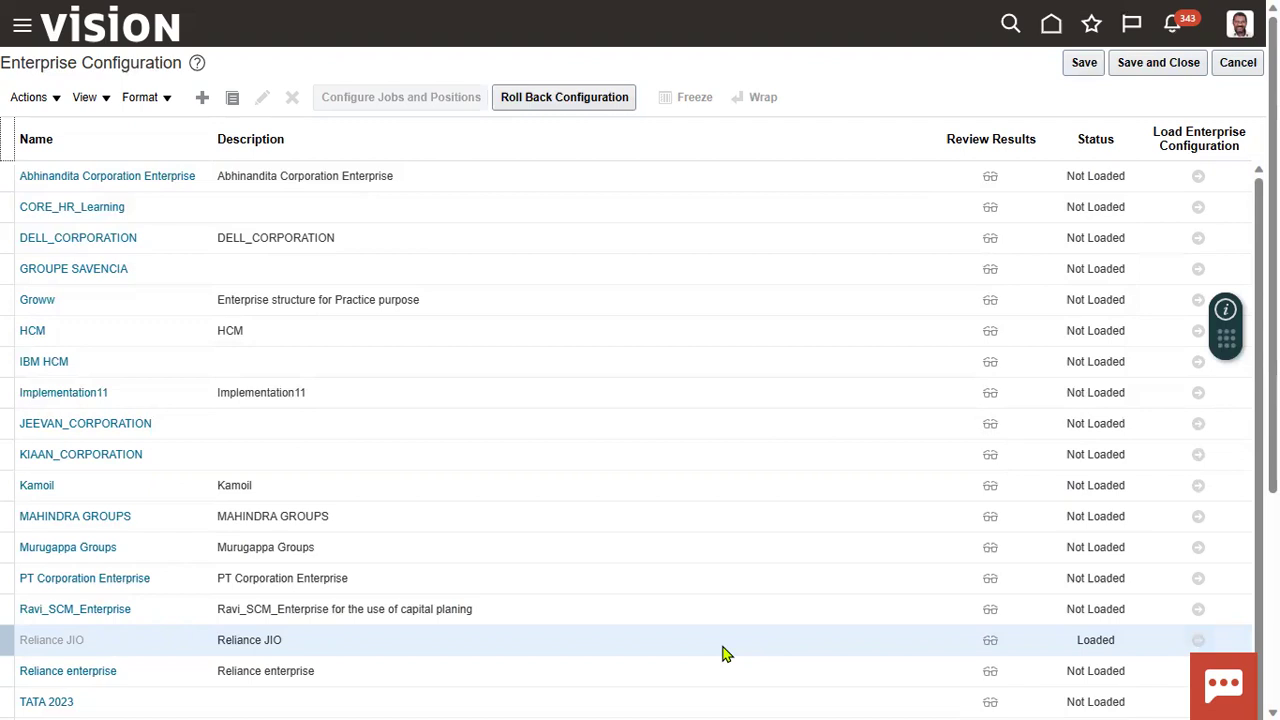
left_click(683, 606)
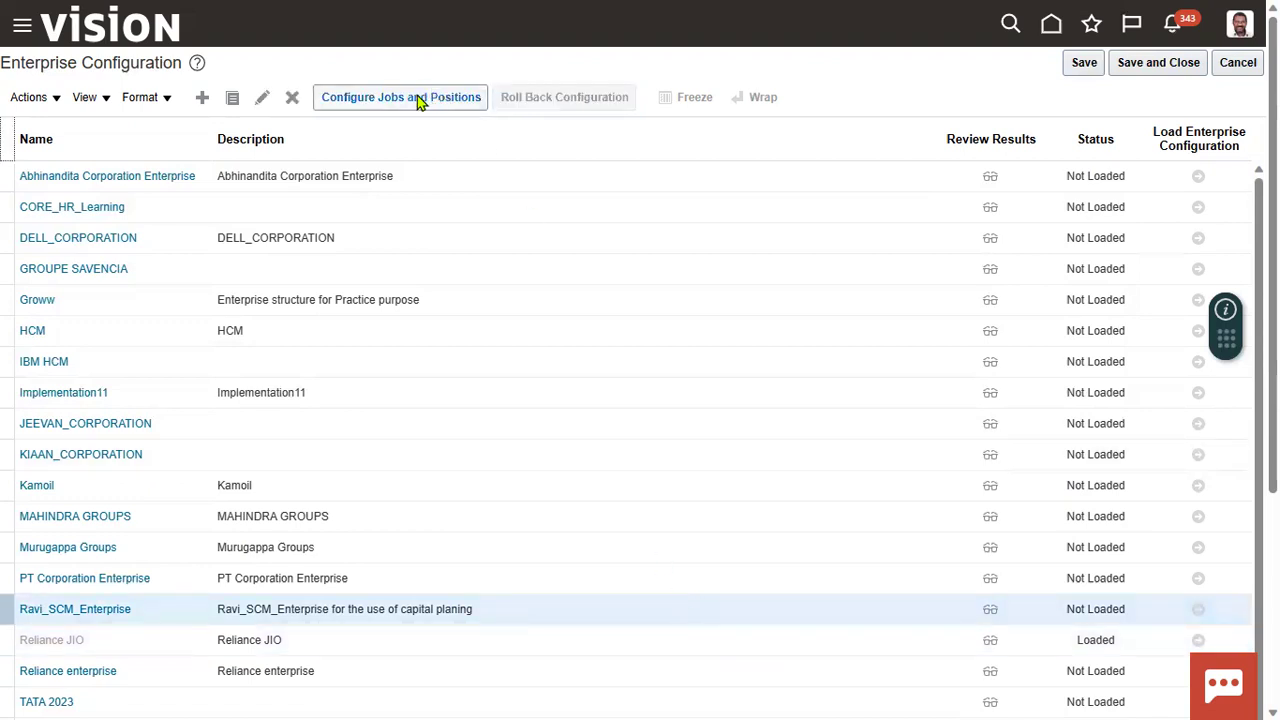
left_click(417, 97)
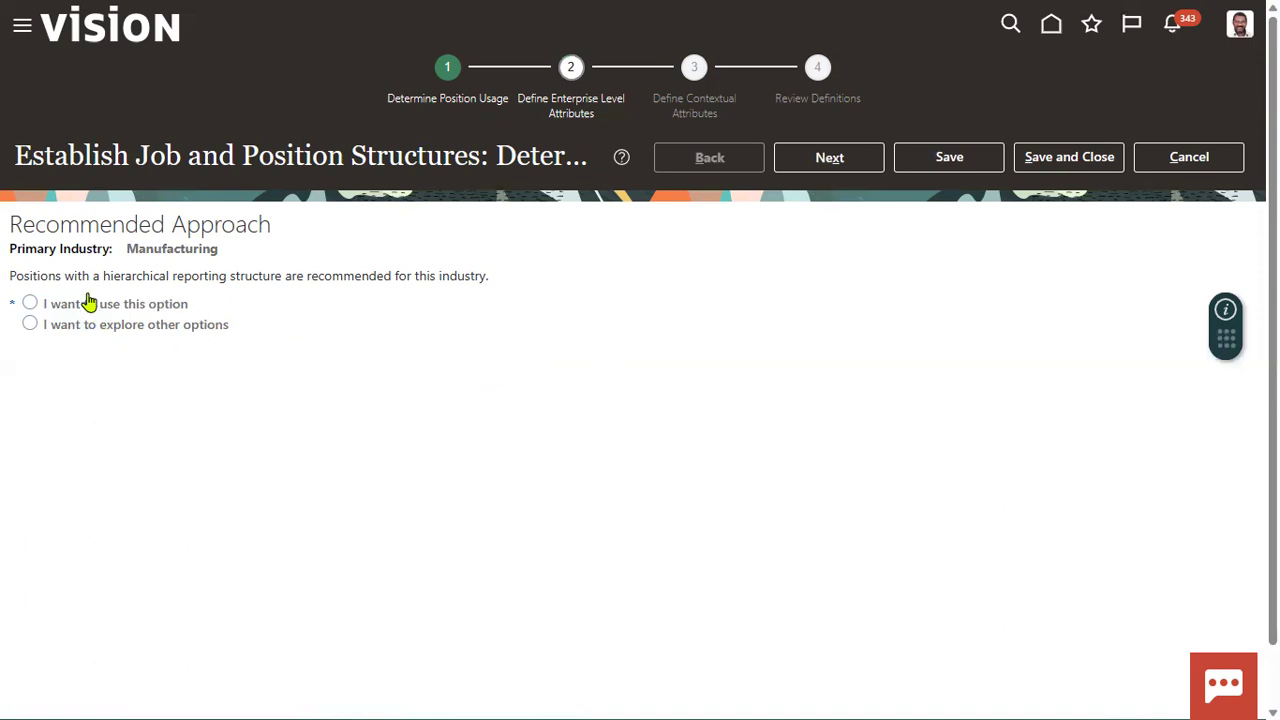
Step: Choose to explore other options, with managers usually replacing the person but able to hire to a different job, and continue to enterprise level attributes
left_click(101, 326)
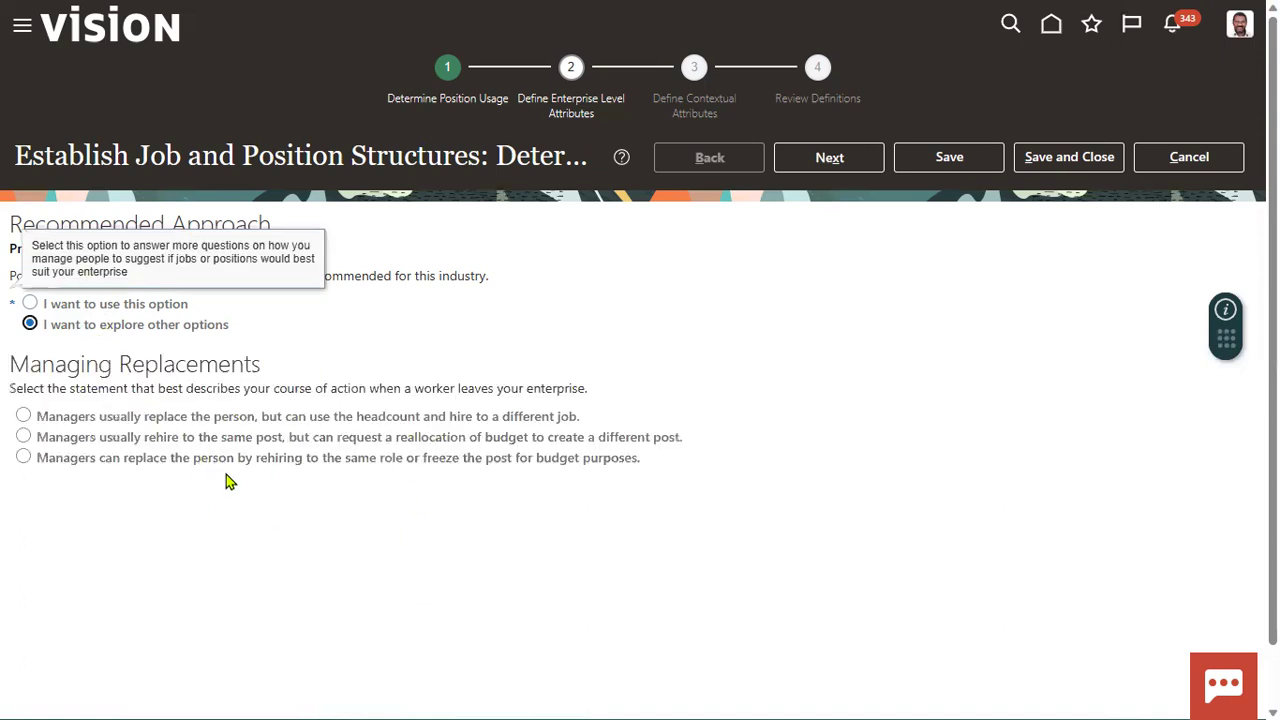
left_click(337, 418)
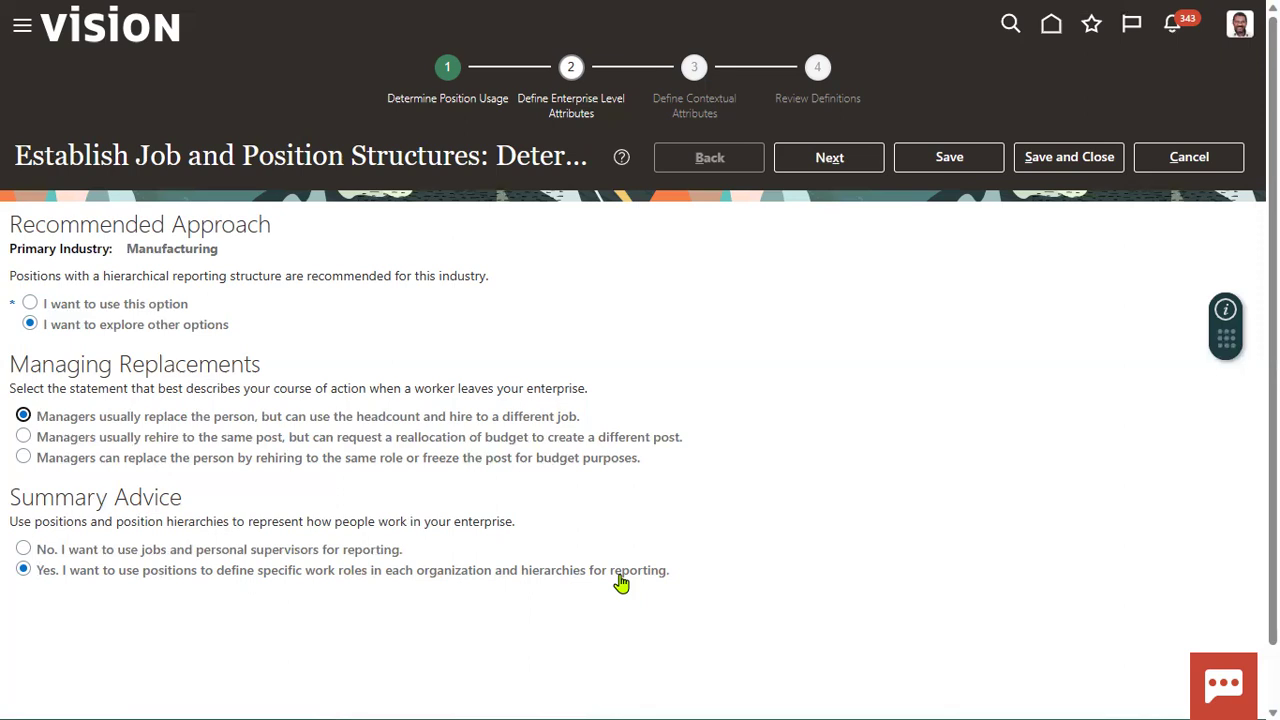
left_click(830, 159)
left_click_drag(13, 234, 168, 228)
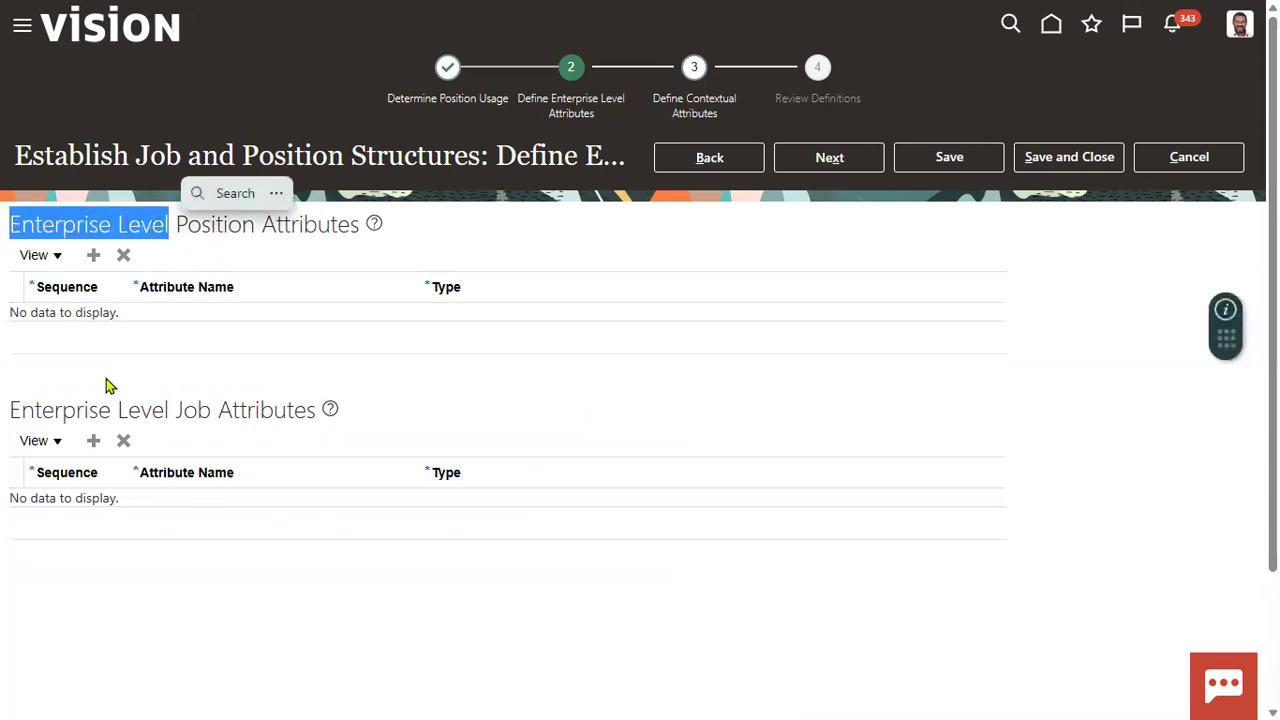
left_click_drag(12, 412, 152, 410)
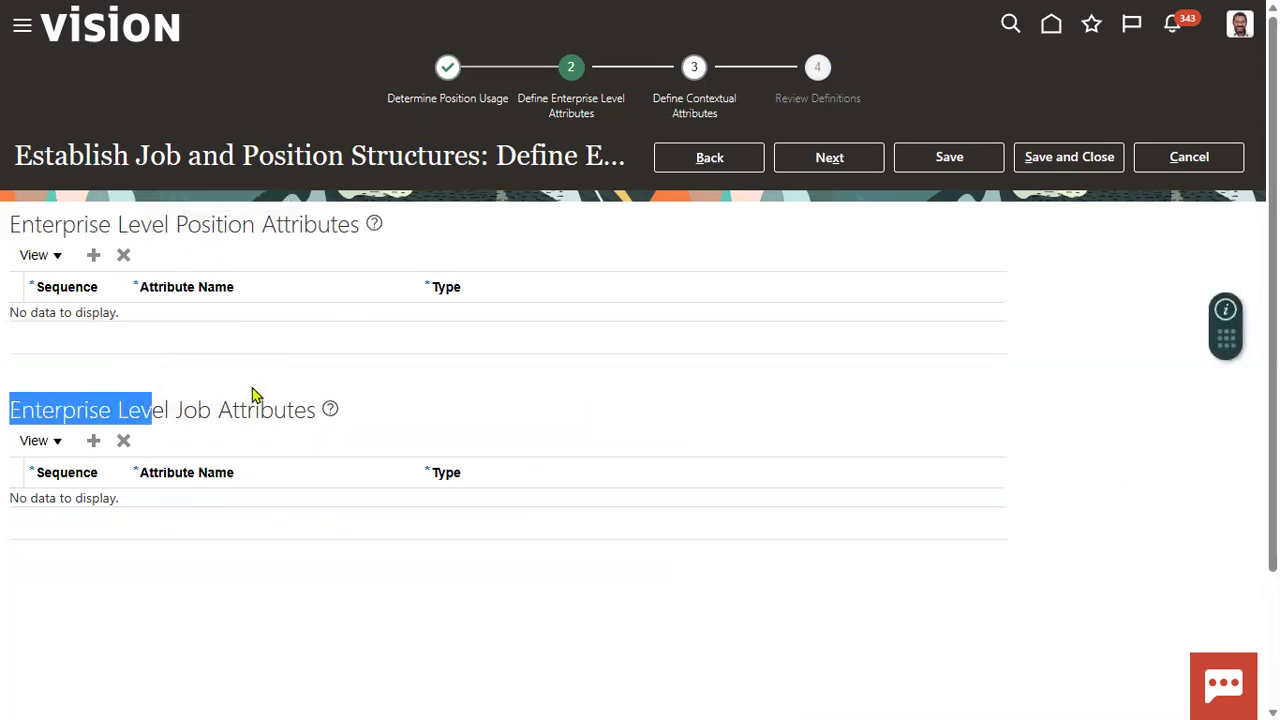
left_click(418, 390)
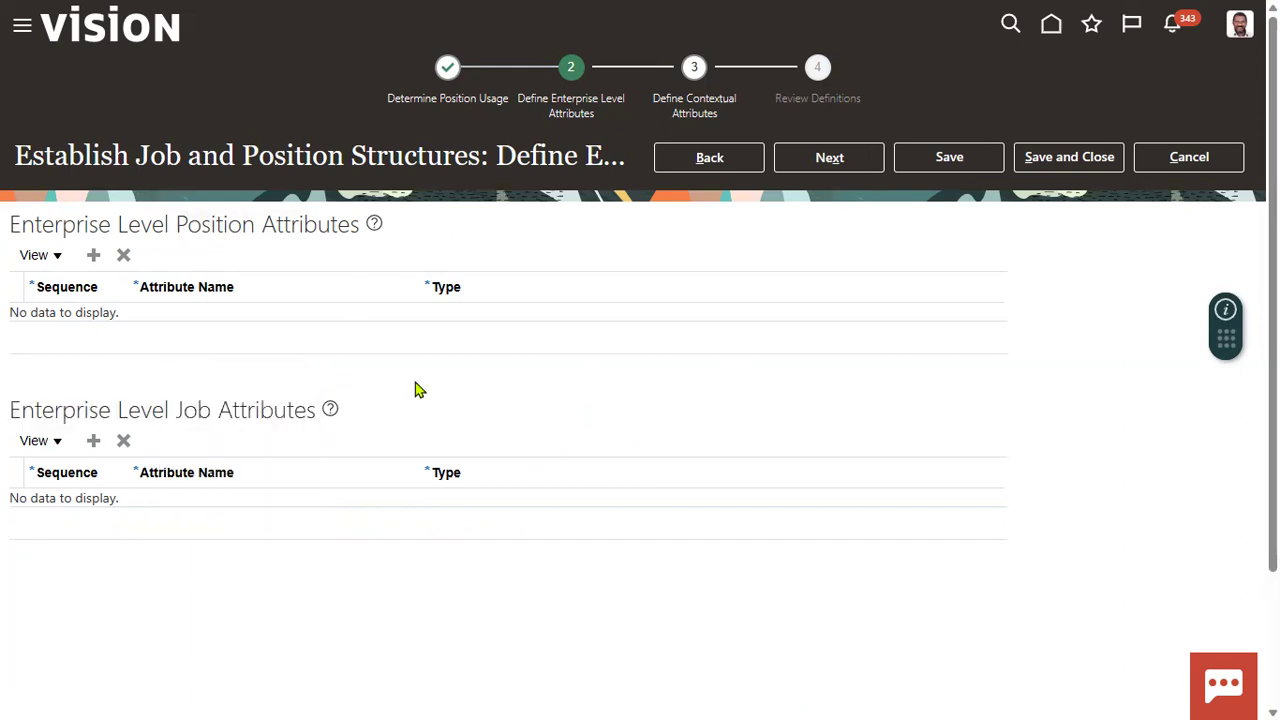
Step: Try to add a row to the Enterprise Level Position Attributes table
left_click(93, 255)
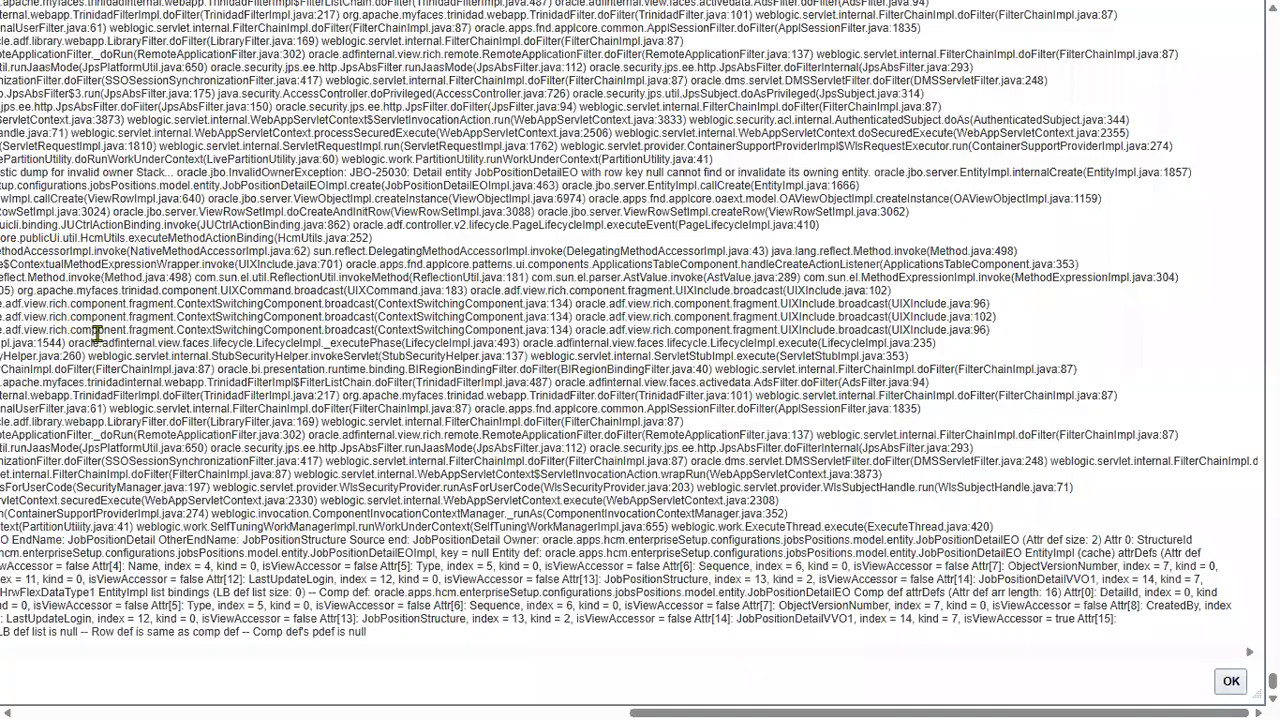
scroll(1018, 307, "up", 3)
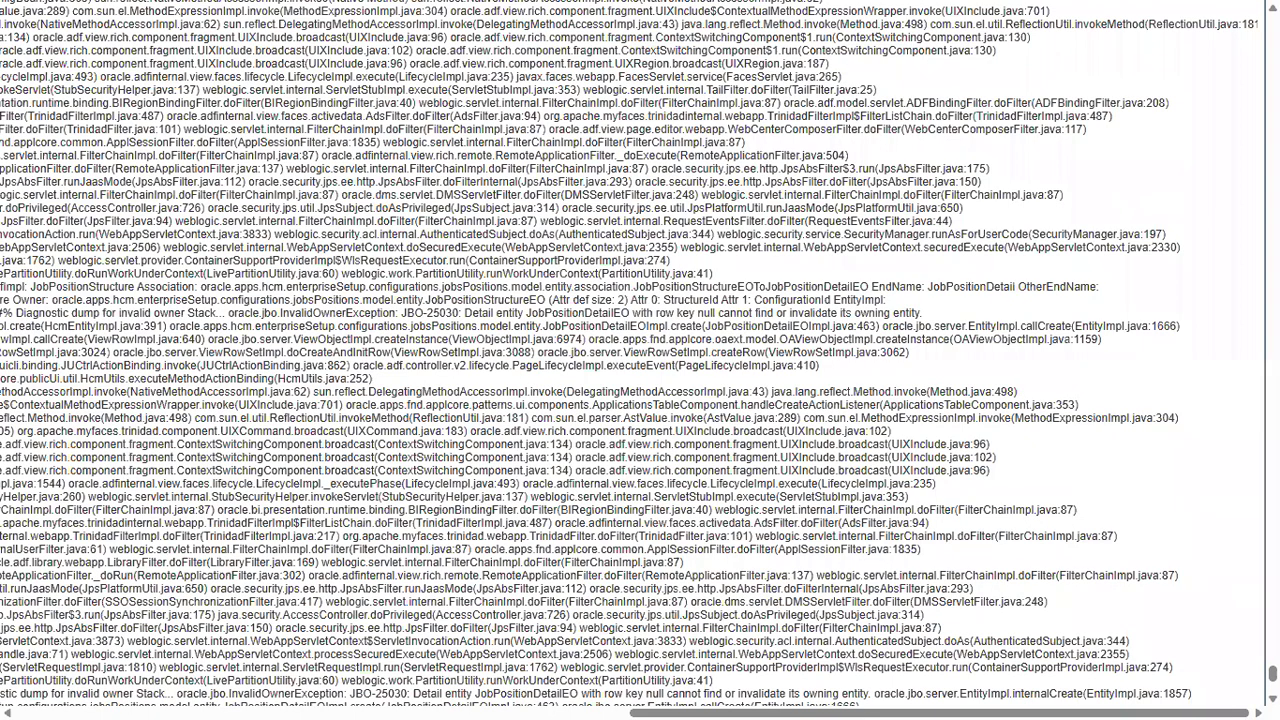
scroll(640, 360, "up", 10)
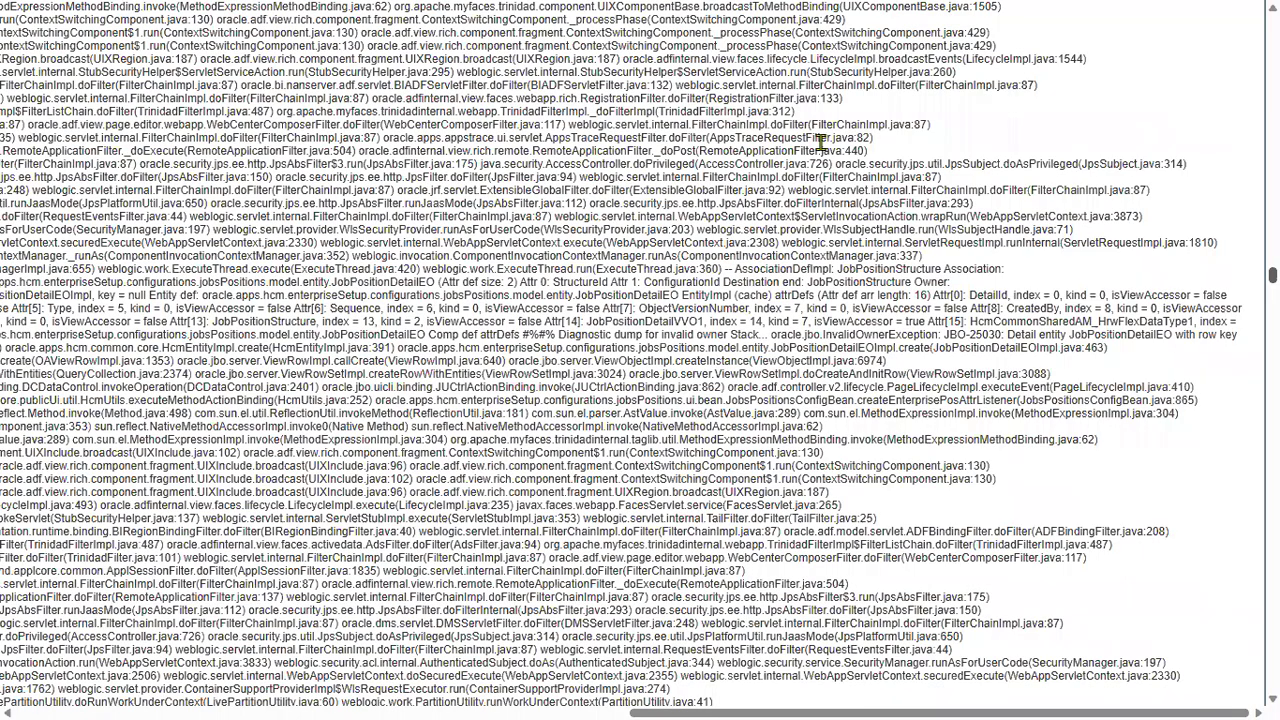
mouse_move(1123, 9)
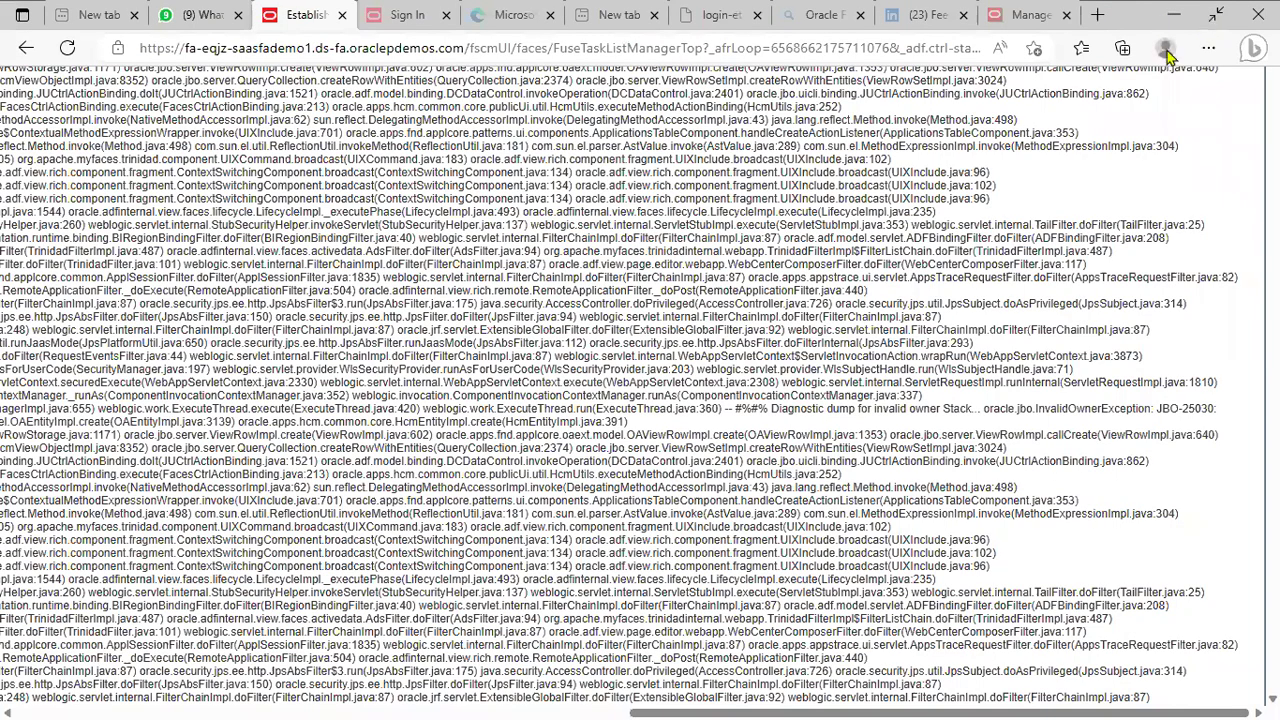
key("F11")
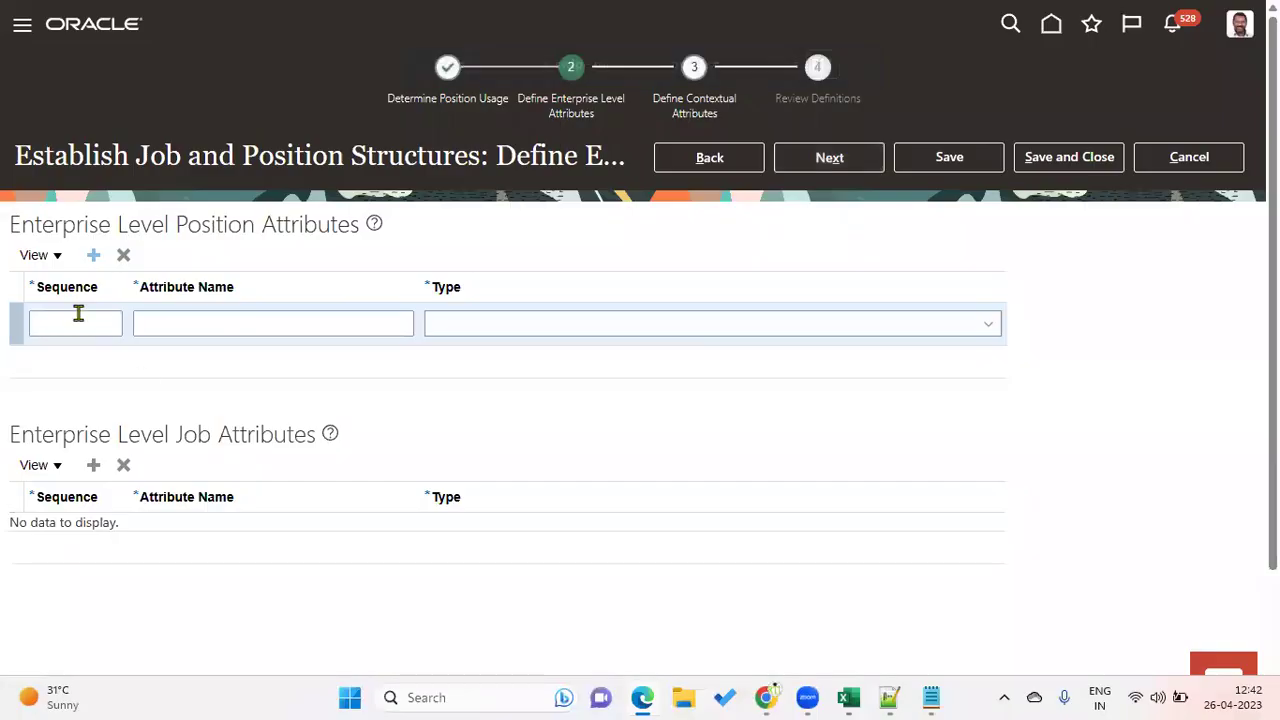
Step: Define the enterprise level position attribute with sequence 1, name Position Name and type Text
left_click(78, 320)
type("1")
key("Tab")
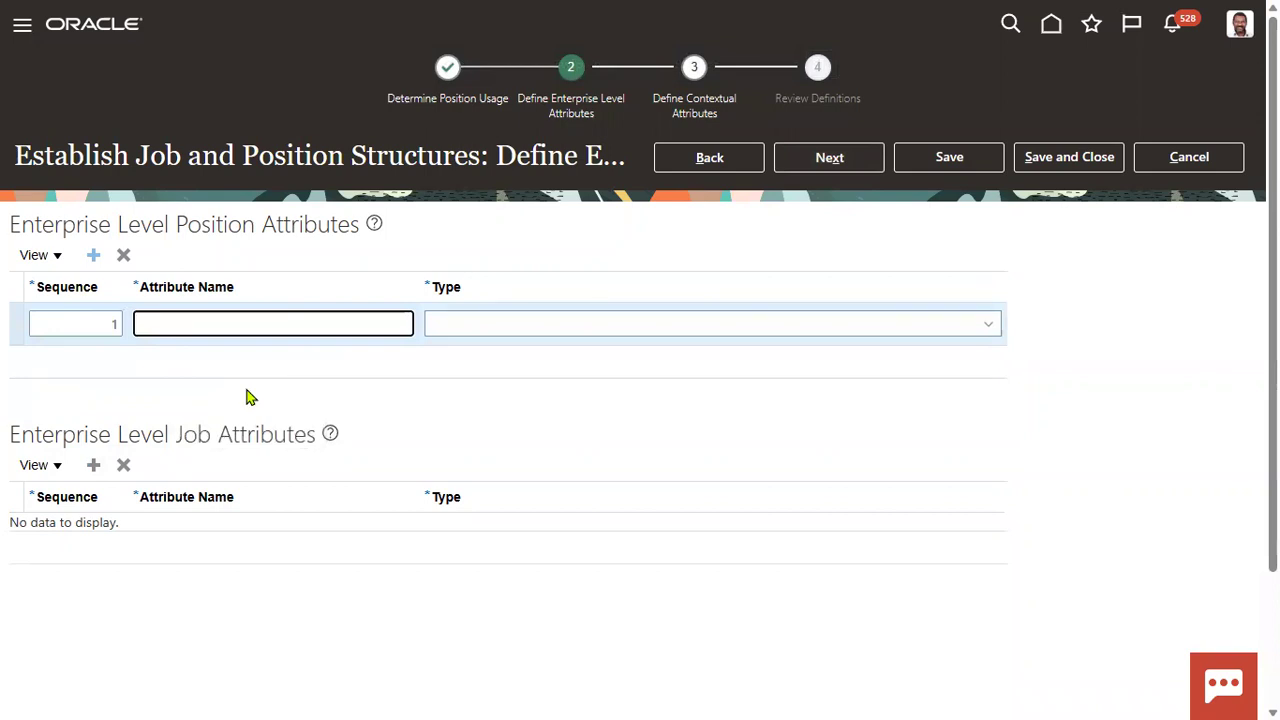
type("Position Name")
key("Tab")
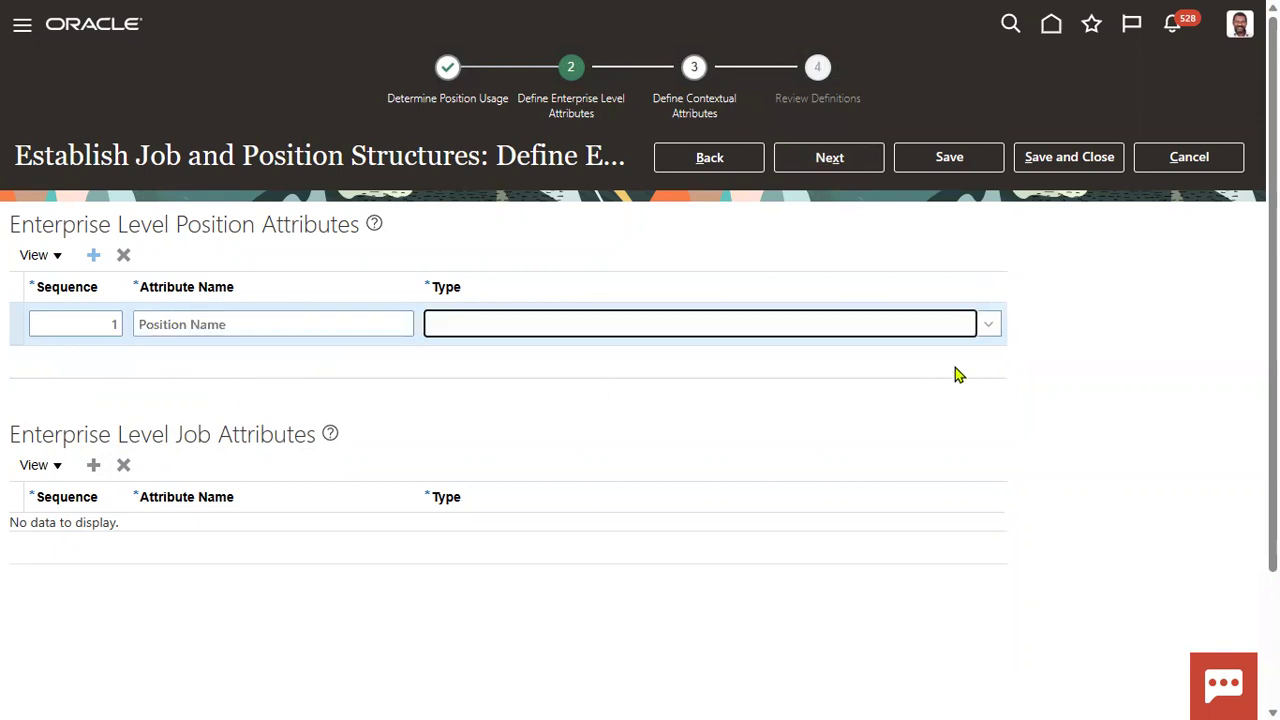
left_click(989, 328)
left_click(505, 433)
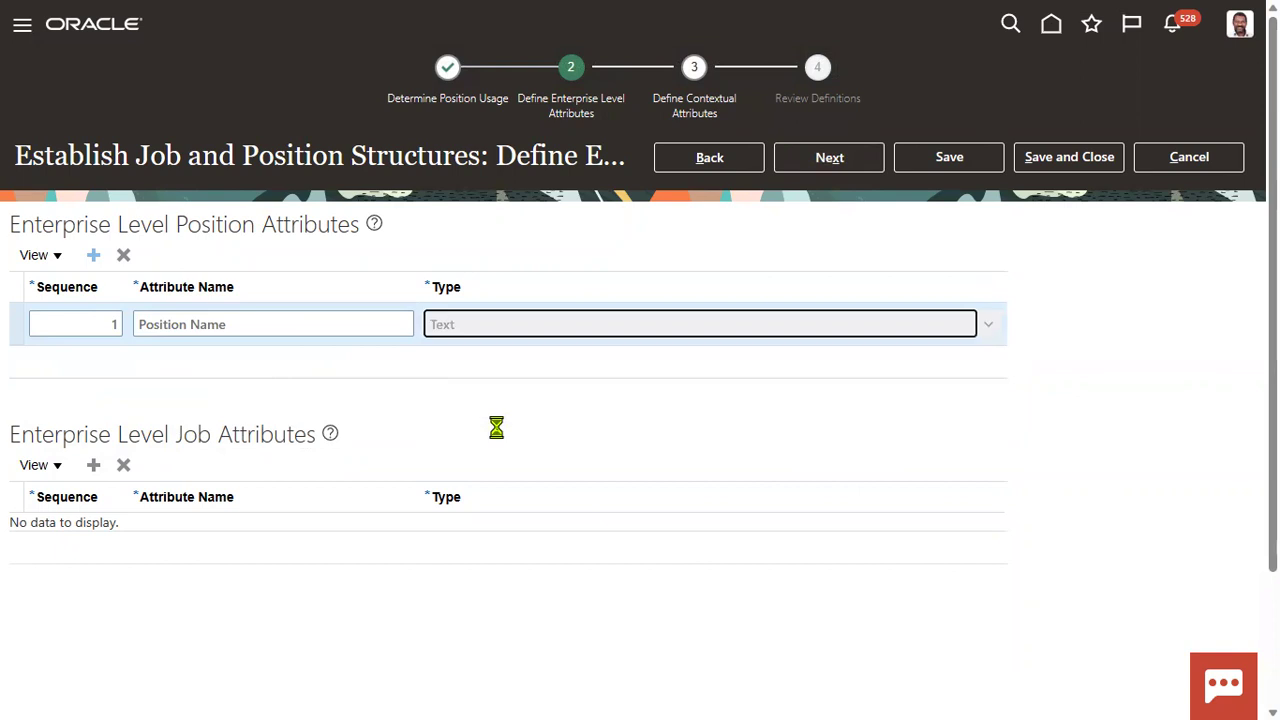
Step: Add an enterprise level job attribute with sequence 1, name Job Name and type Text, and continue to the contextual attributes
left_click(93, 465)
left_click(76, 532)
type("1")
key("Tab")
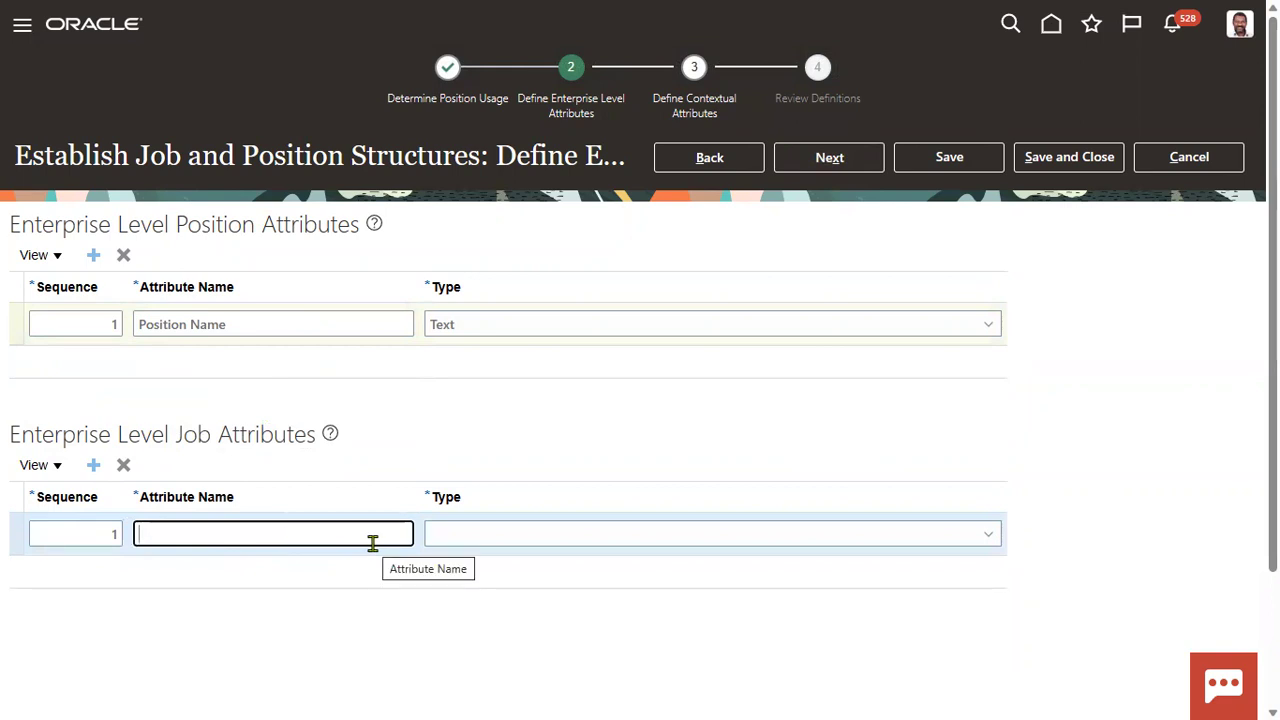
type("Name")
key("Tab")
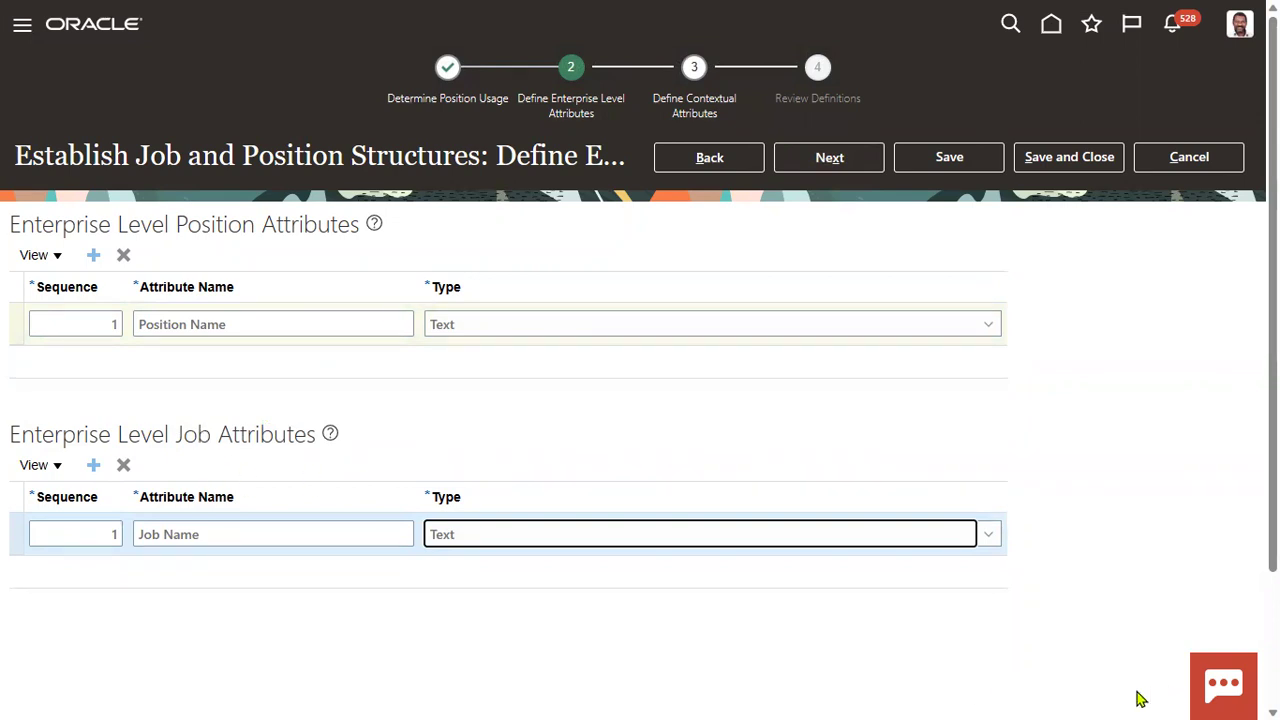
left_click(648, 428)
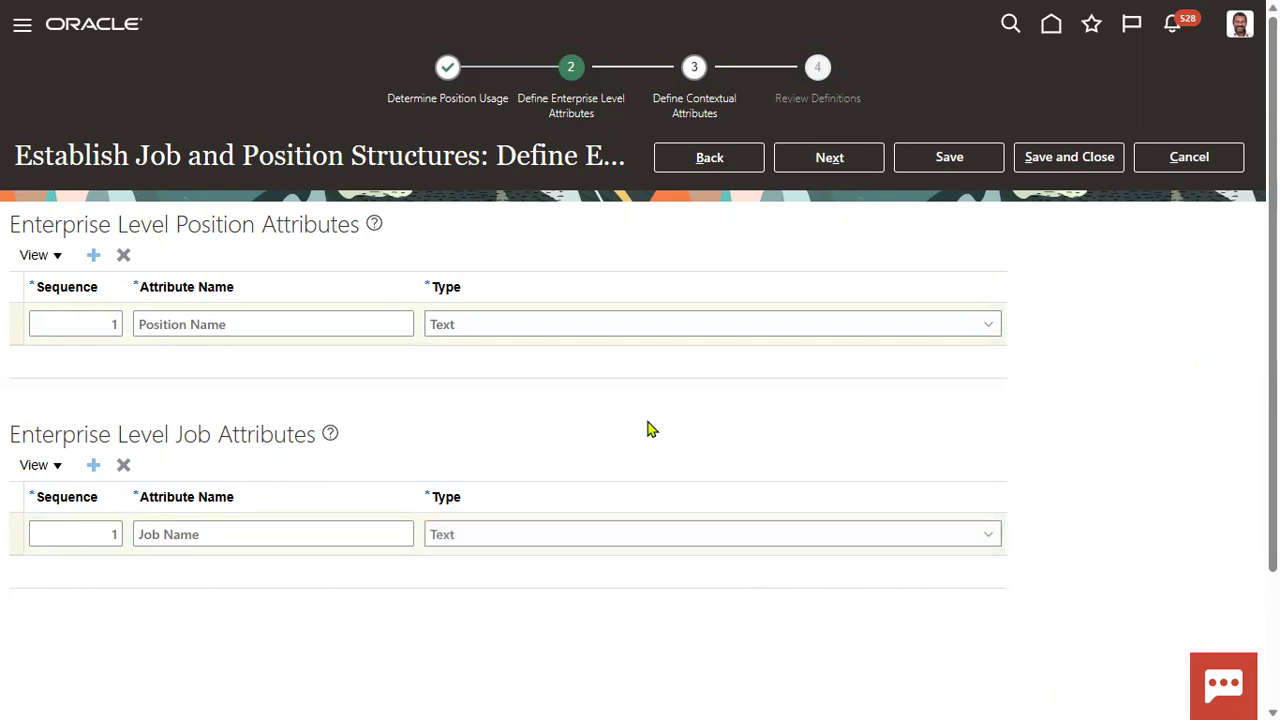
left_click(845, 165)
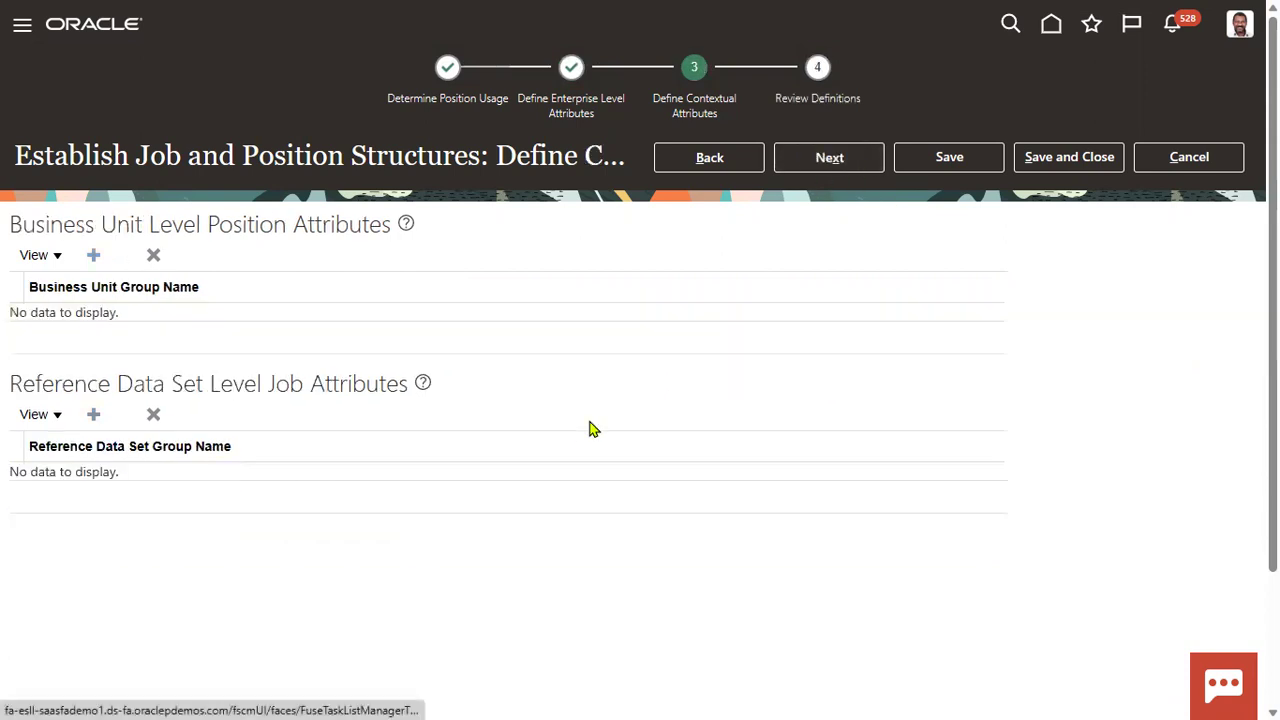
Step: Examine at which level position attributes and job attributes are defined in the contextual attributes stage
left_click_drag(144, 224, 6, 226)
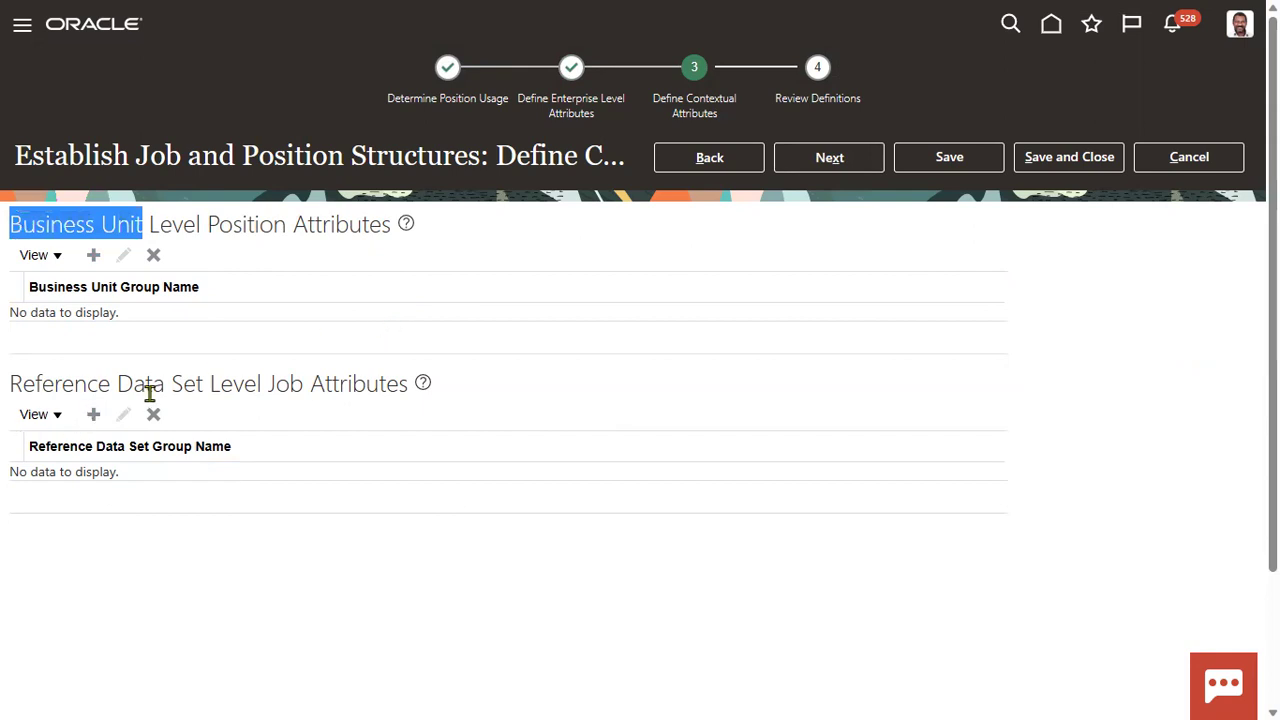
left_click_drag(203, 384, 14, 390)
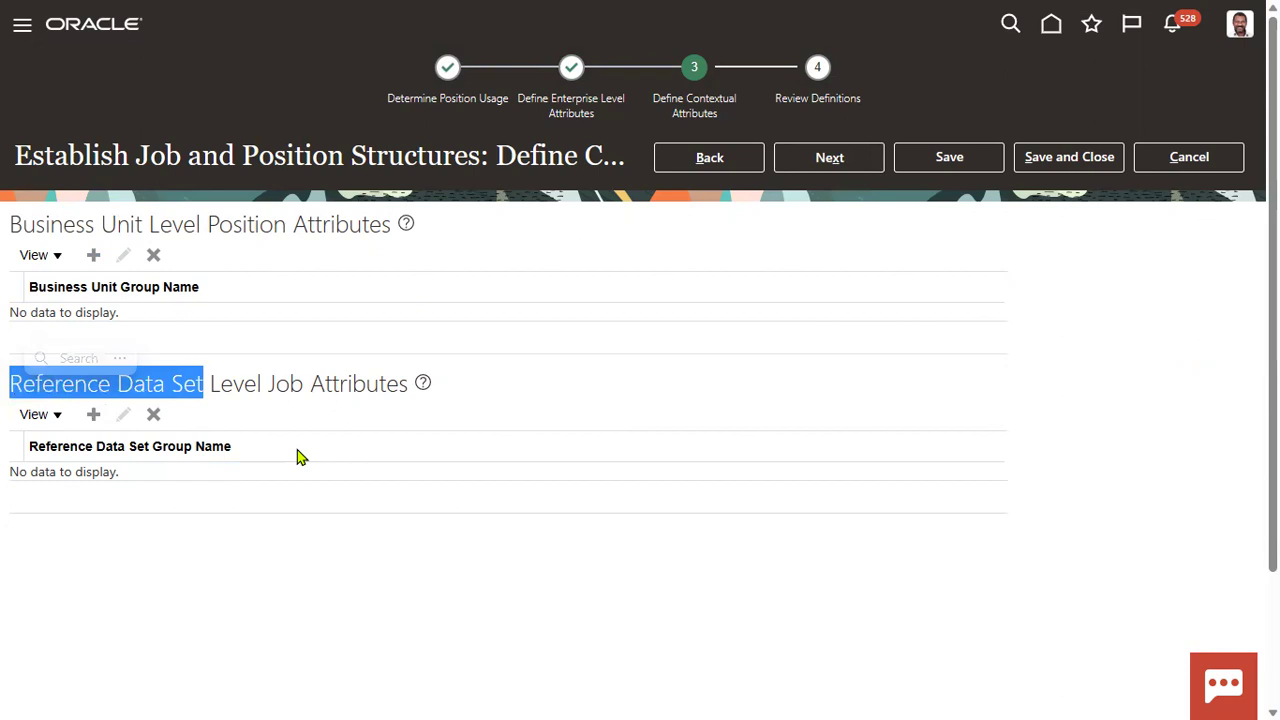
left_click(490, 395)
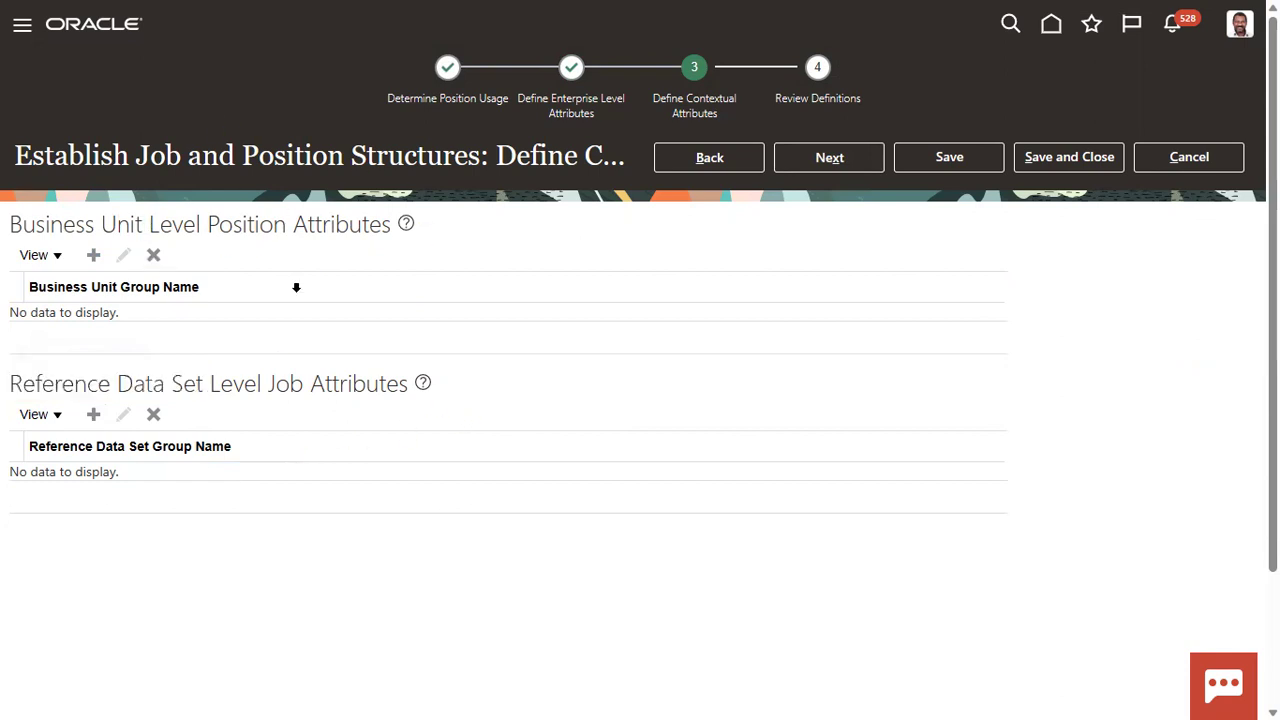
left_click_drag(203, 386, 49, 397)
left_click_drag(144, 224, 8, 226)
left_click(229, 226)
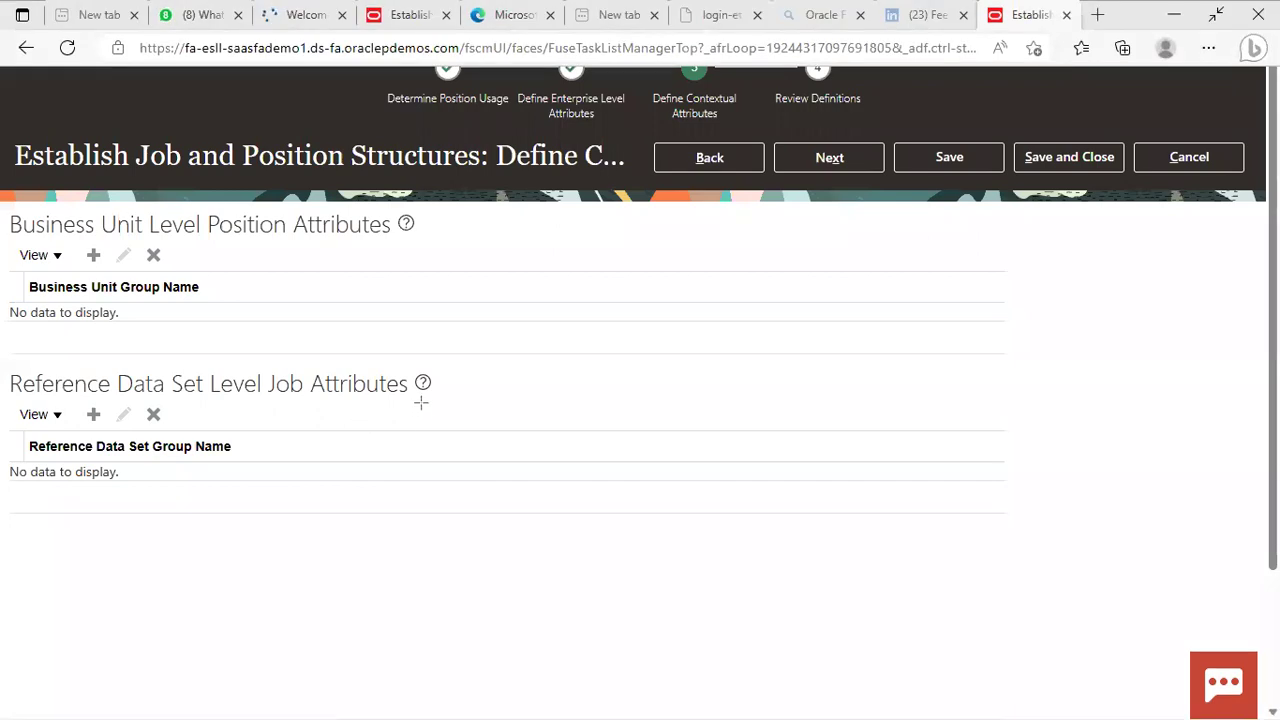
mouse_move(200, 205)
left_mouse_down()
mouse_move(250, 245)
mouse_move(297, 251)
left_mouse_up()
mouse_move(118, 226)
left_mouse_down()
mouse_move(4, 210)
mouse_move(46, 246)
mouse_move(128, 262)
mouse_move(148, 228)
left_mouse_up()
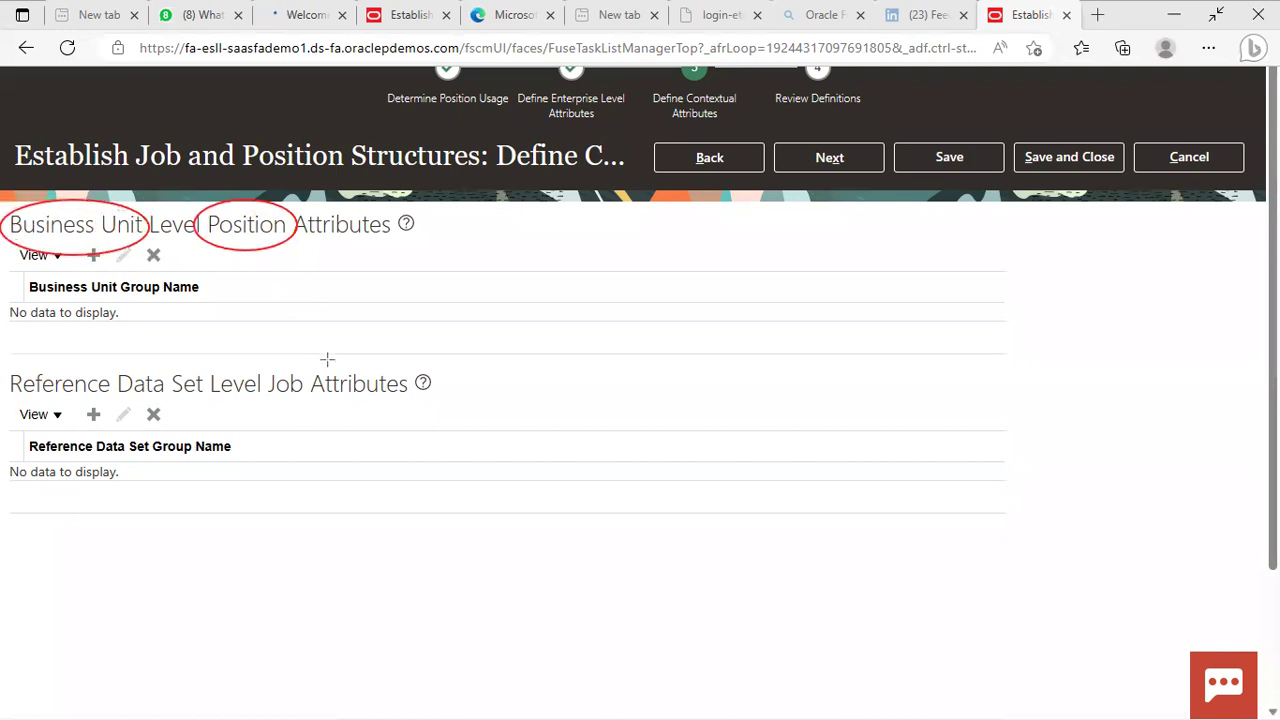
mouse_move(272, 362)
left_mouse_down()
mouse_move(270, 383)
mouse_move(302, 415)
left_mouse_up()
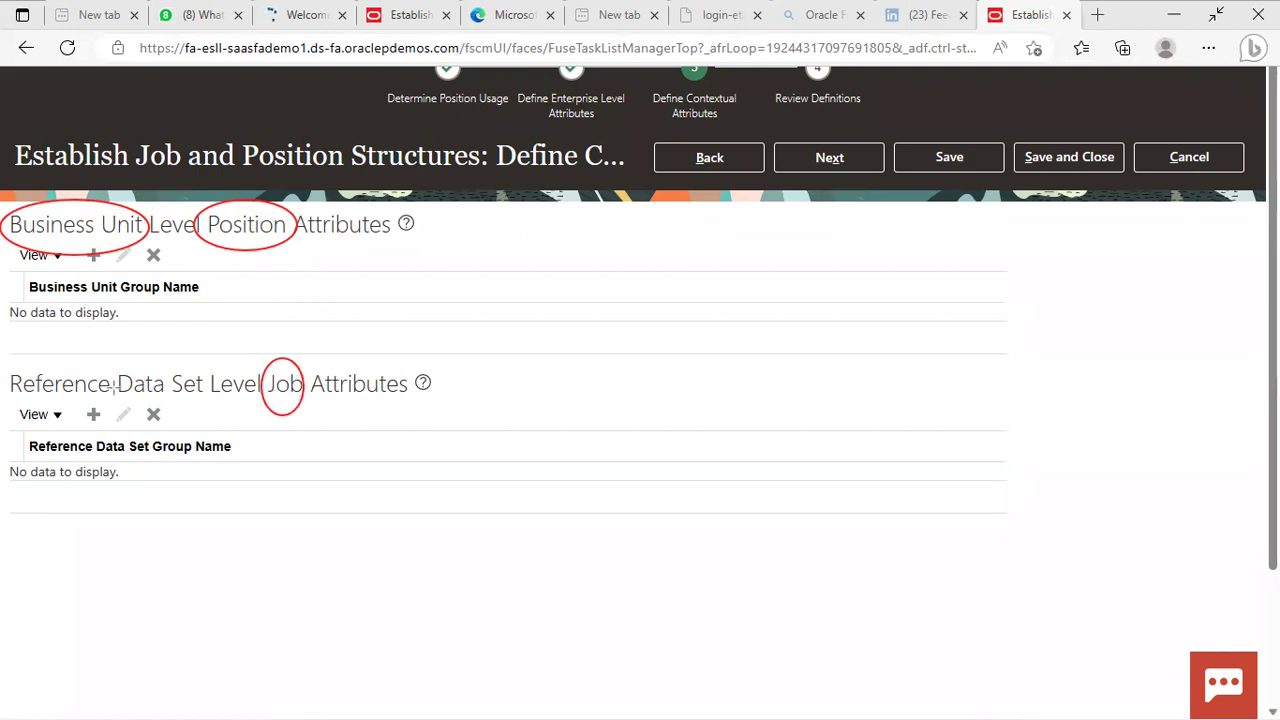
mouse_move(22, 363)
left_mouse_down()
mouse_move(11, 360)
mouse_move(48, 404)
mouse_move(200, 411)
left_mouse_up()
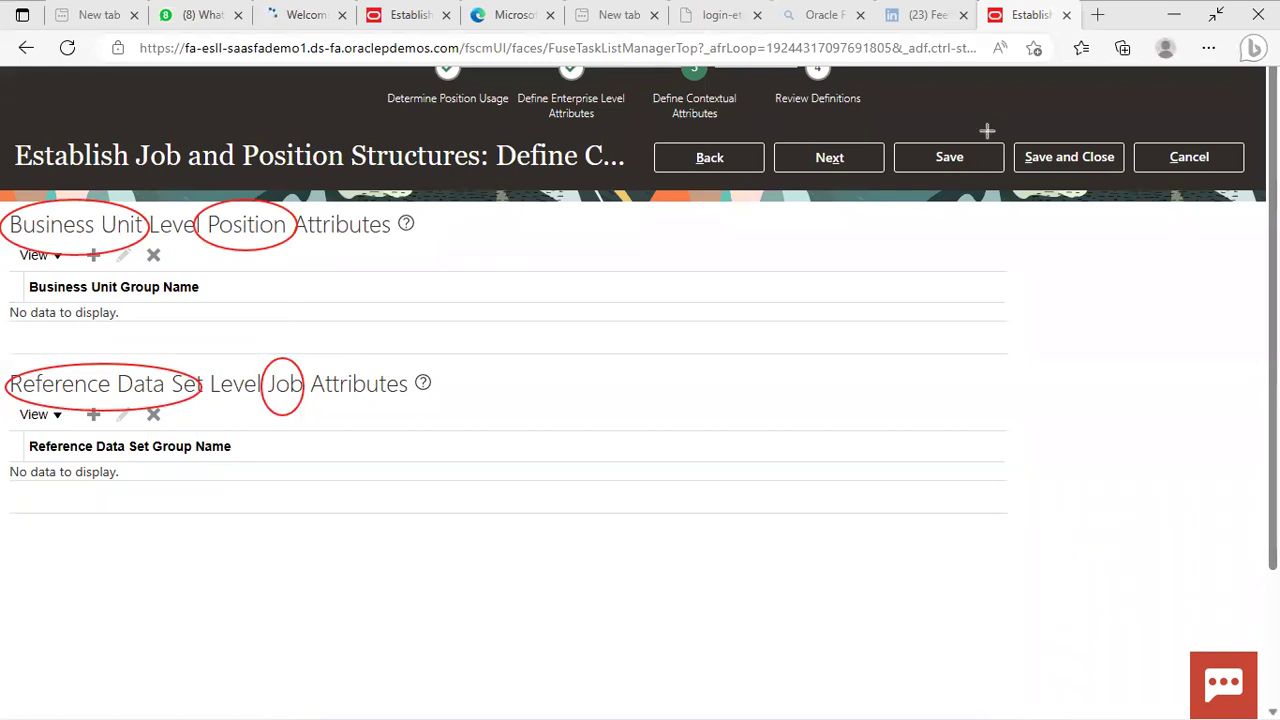
key("Escape")
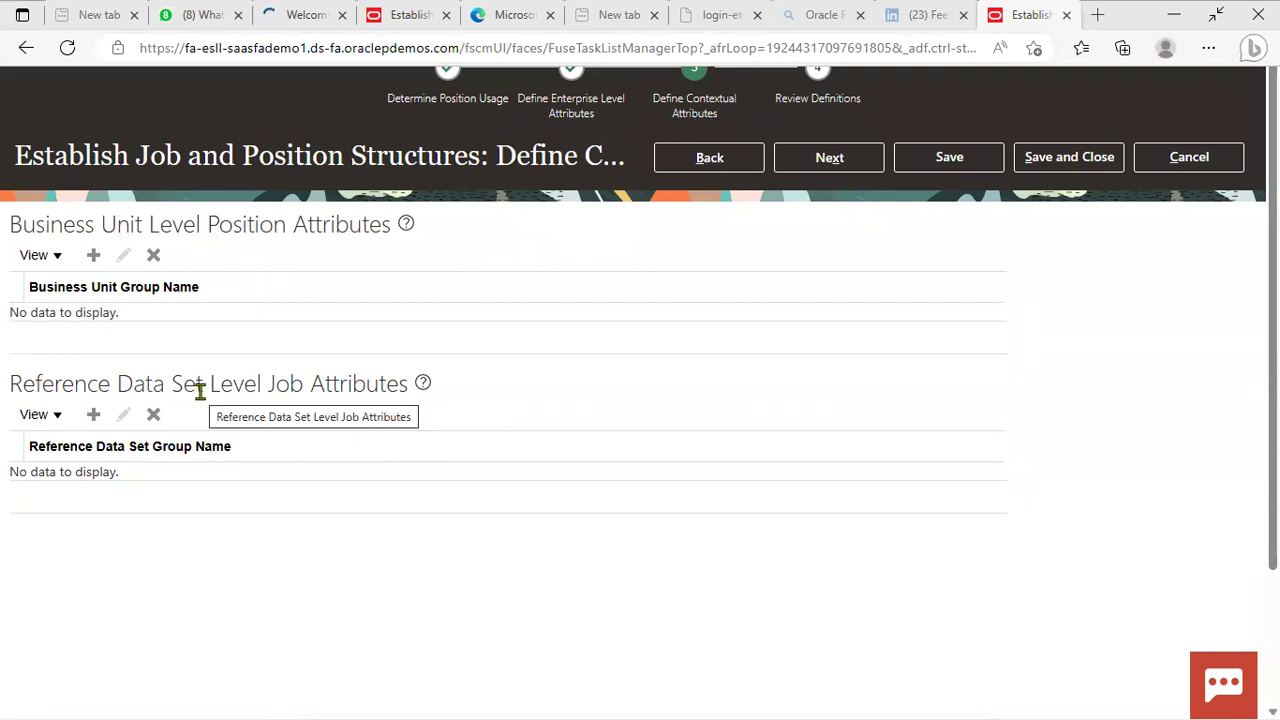
Step: Continue to the review of the position and job structure definitions without adding contextual attributes
left_click(829, 157)
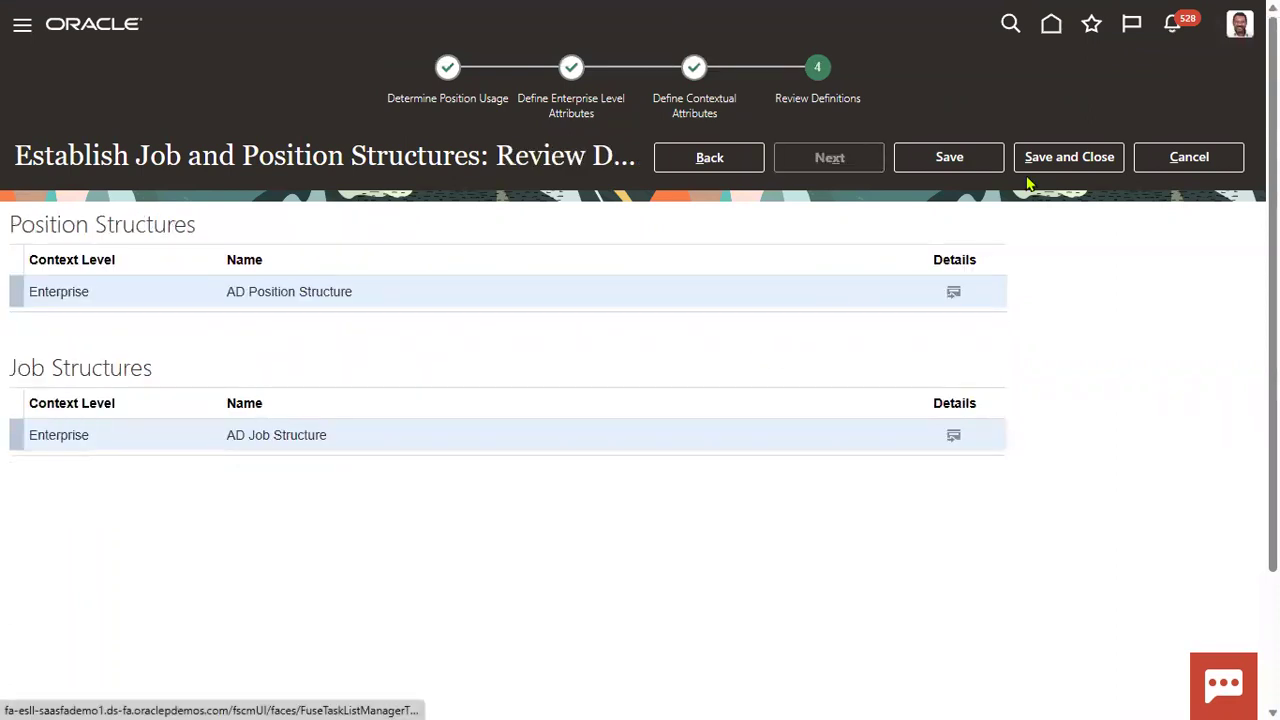
Step: Save and close the job and position structures and the enterprise configuration
left_click(1050, 158)
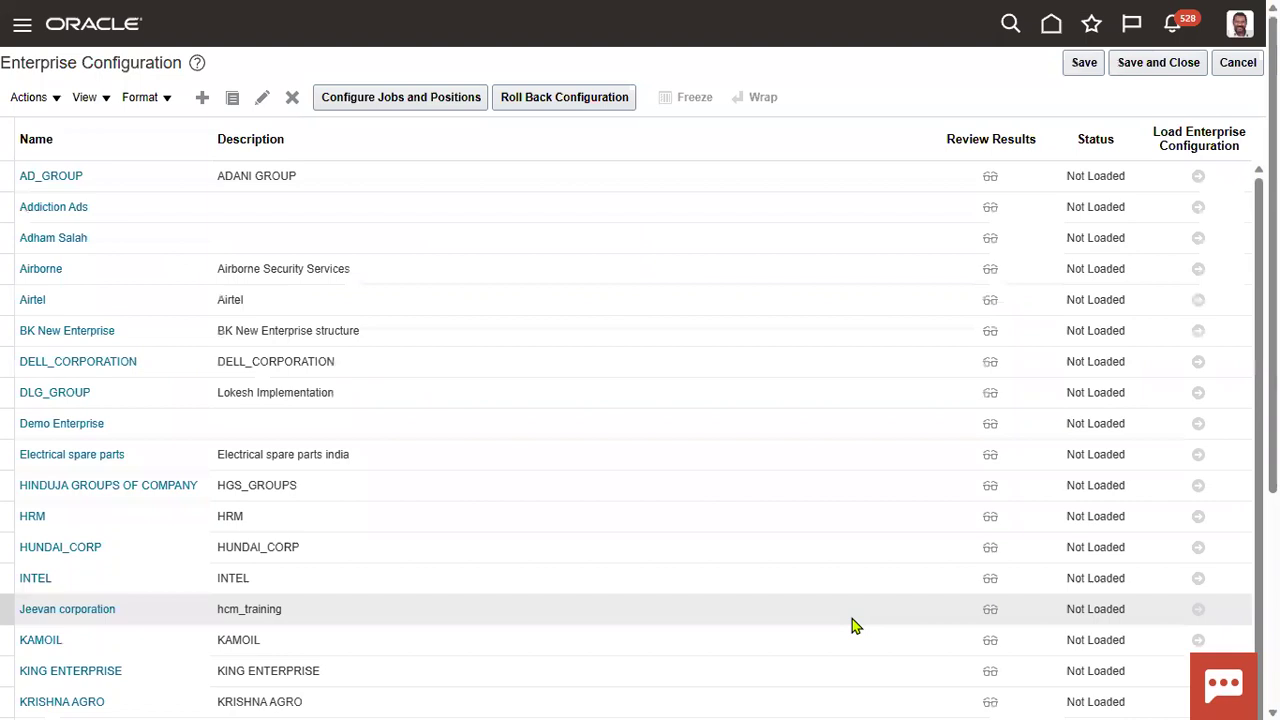
left_click(1156, 62)
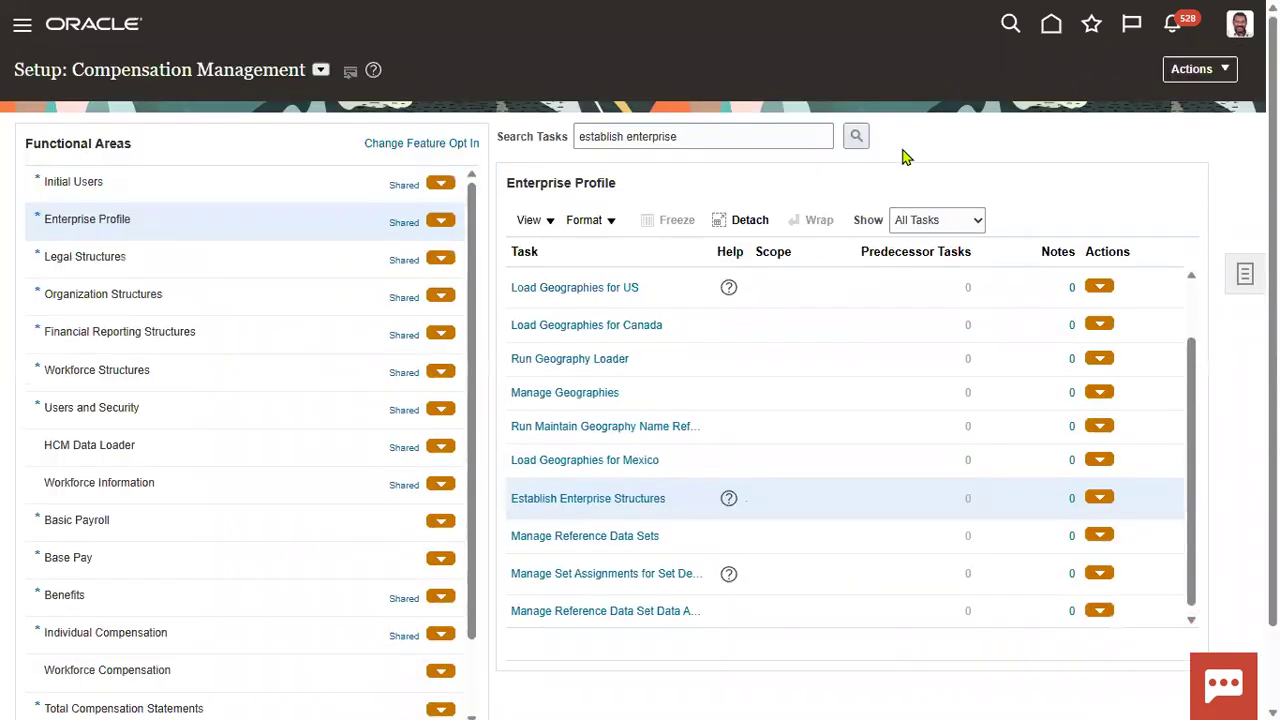
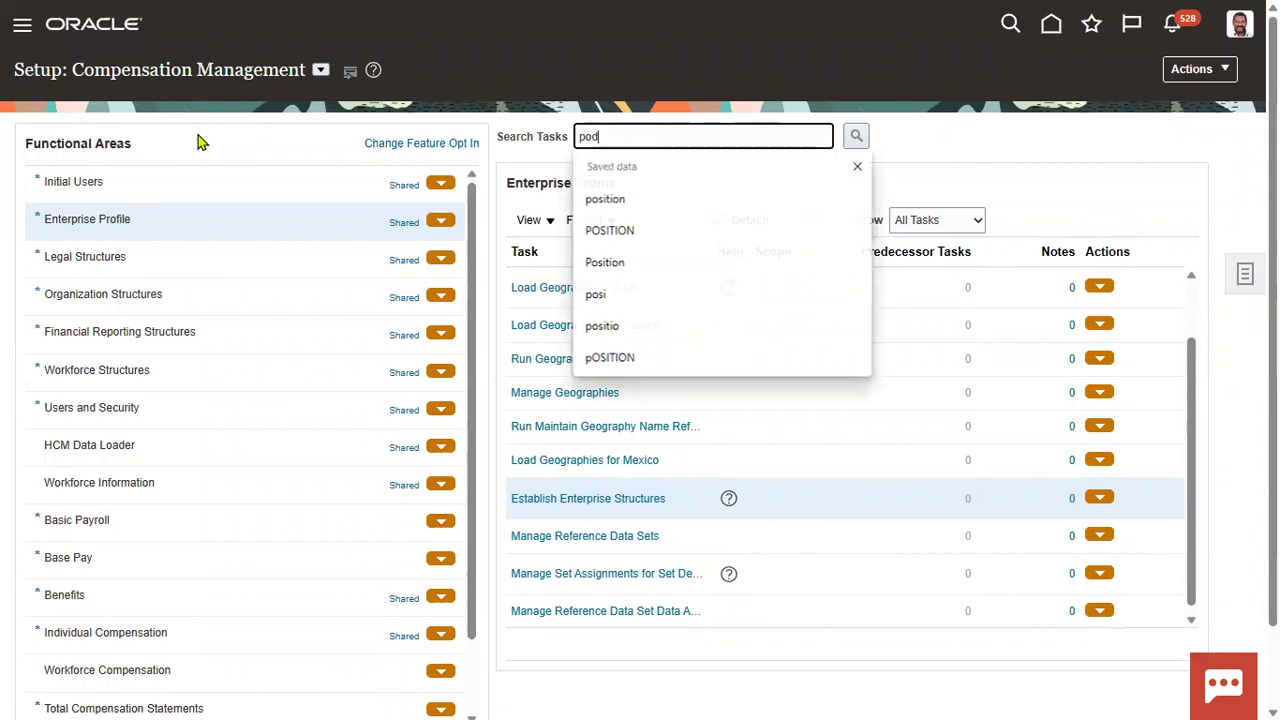
Step: Search the setup tasks for position and open the Manage Positions task
key("Return")
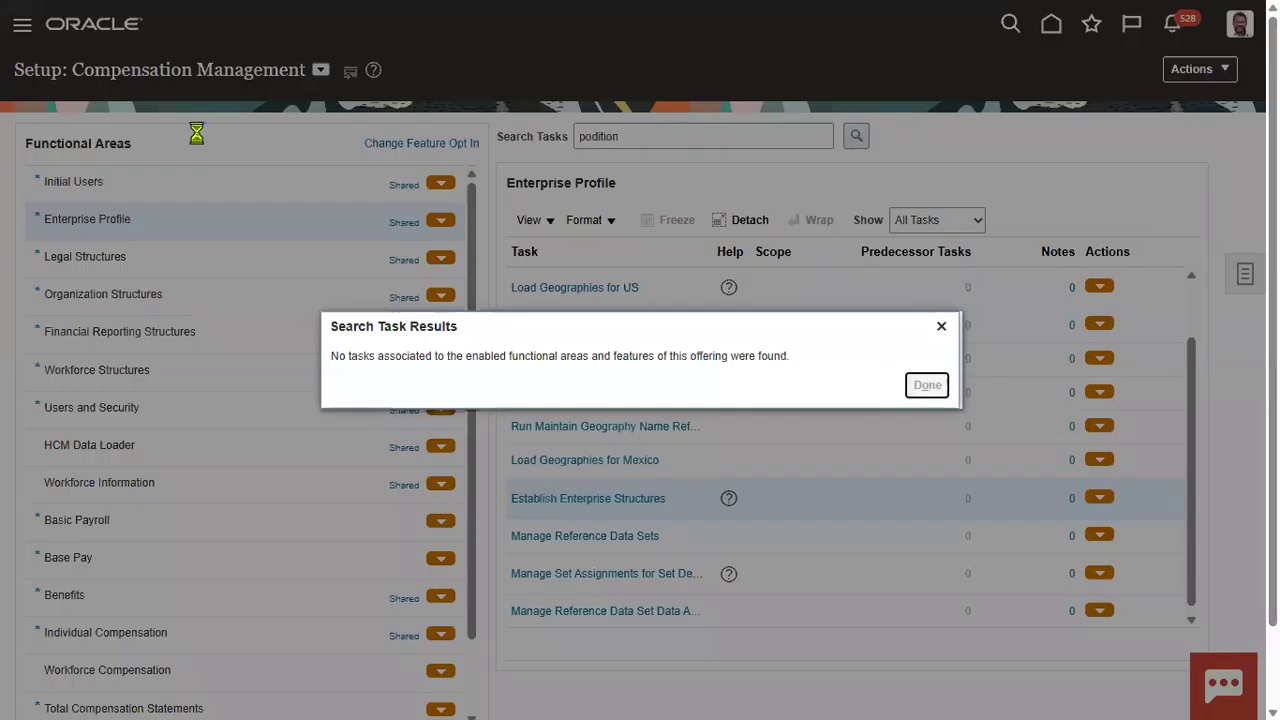
key("Return")
key("BackSpace")
key("BackSpace")
key("BackSpace")
key("BackSpace")
key("BackSpace")
key("BackSpace")
type("sition")
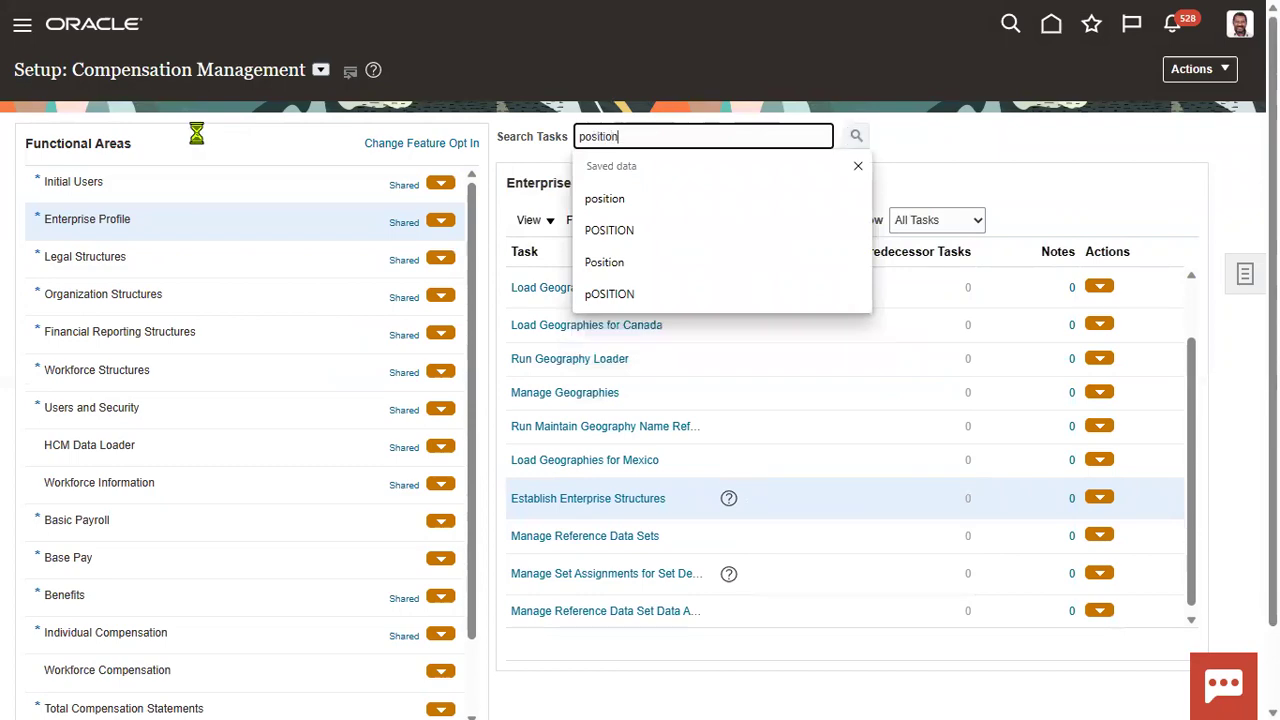
key("Return")
left_click(370, 345)
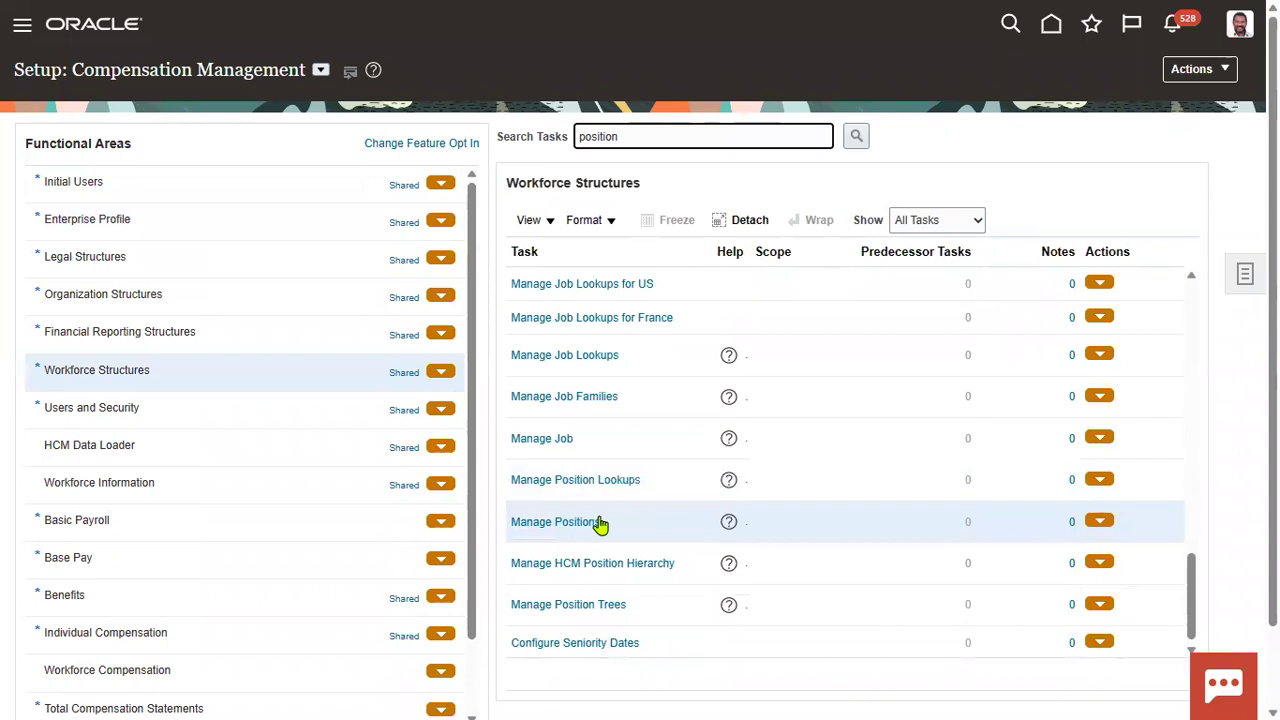
left_click(598, 521)
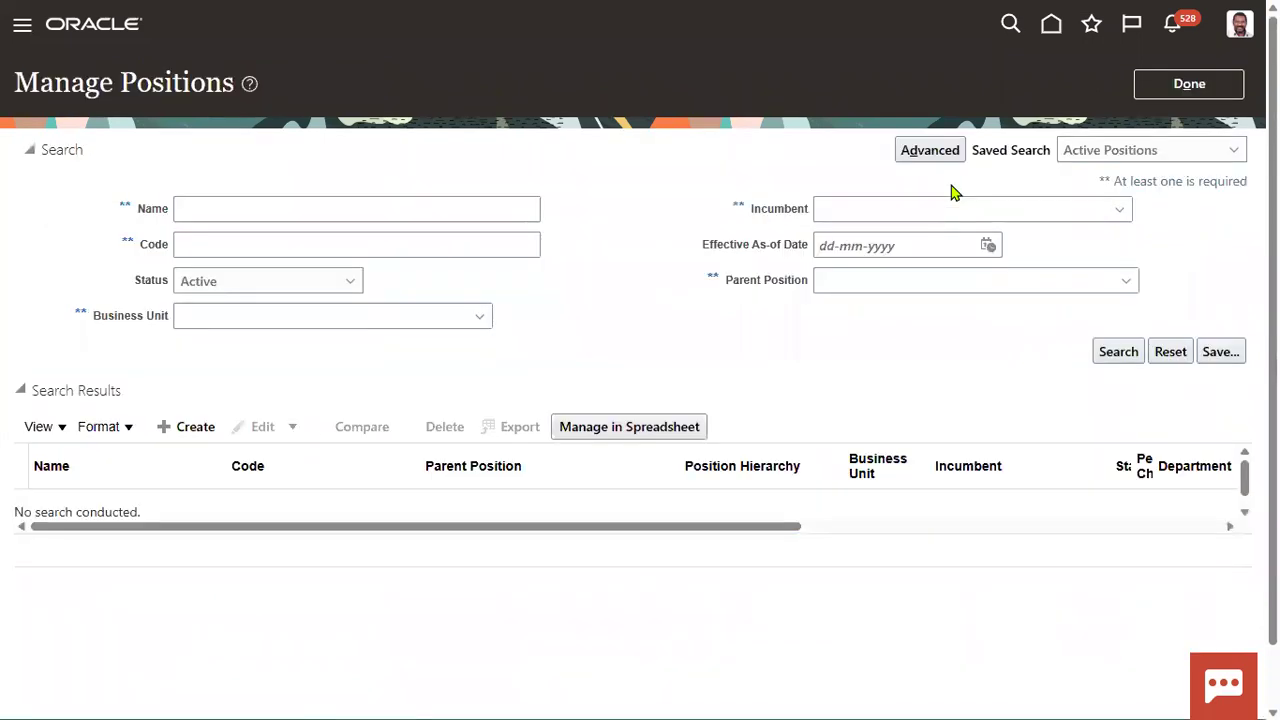
Step: Start creating a position and set its business unit to US1 Business Unit
left_click(189, 428)
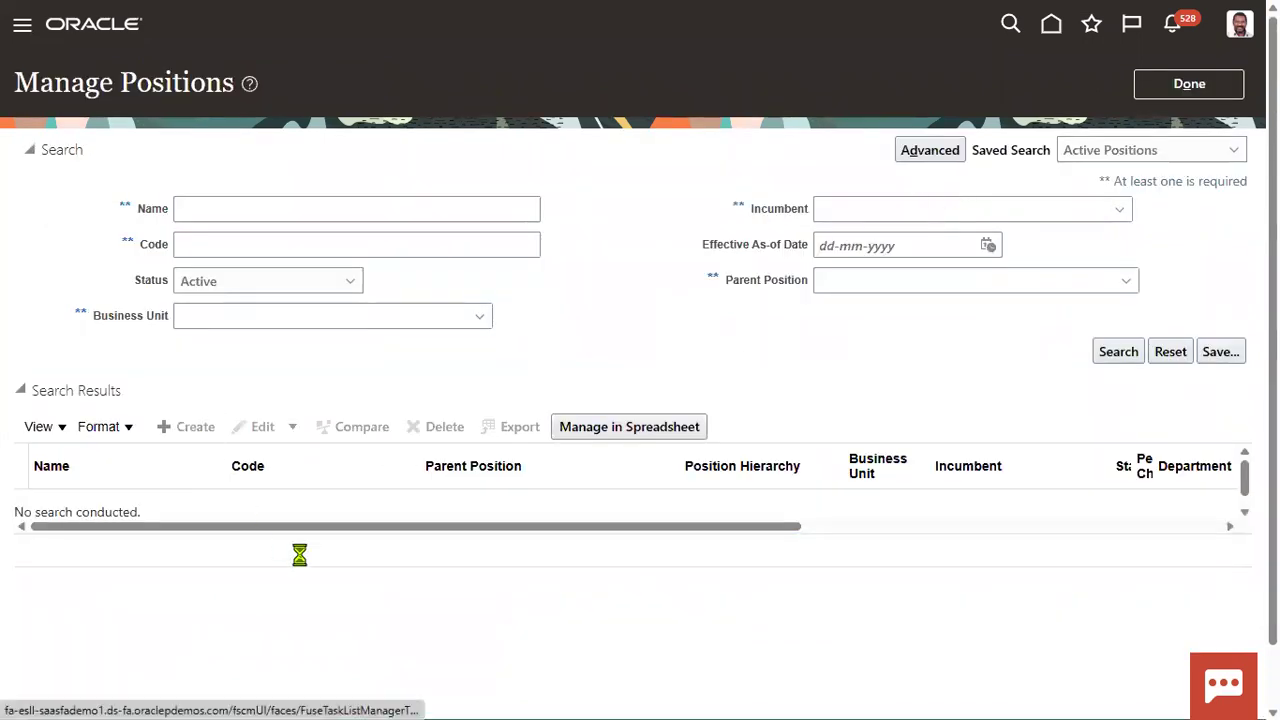
left_click_drag(807, 293, 840, 305)
left_click_drag(803, 266, 833, 283)
left_click(726, 166)
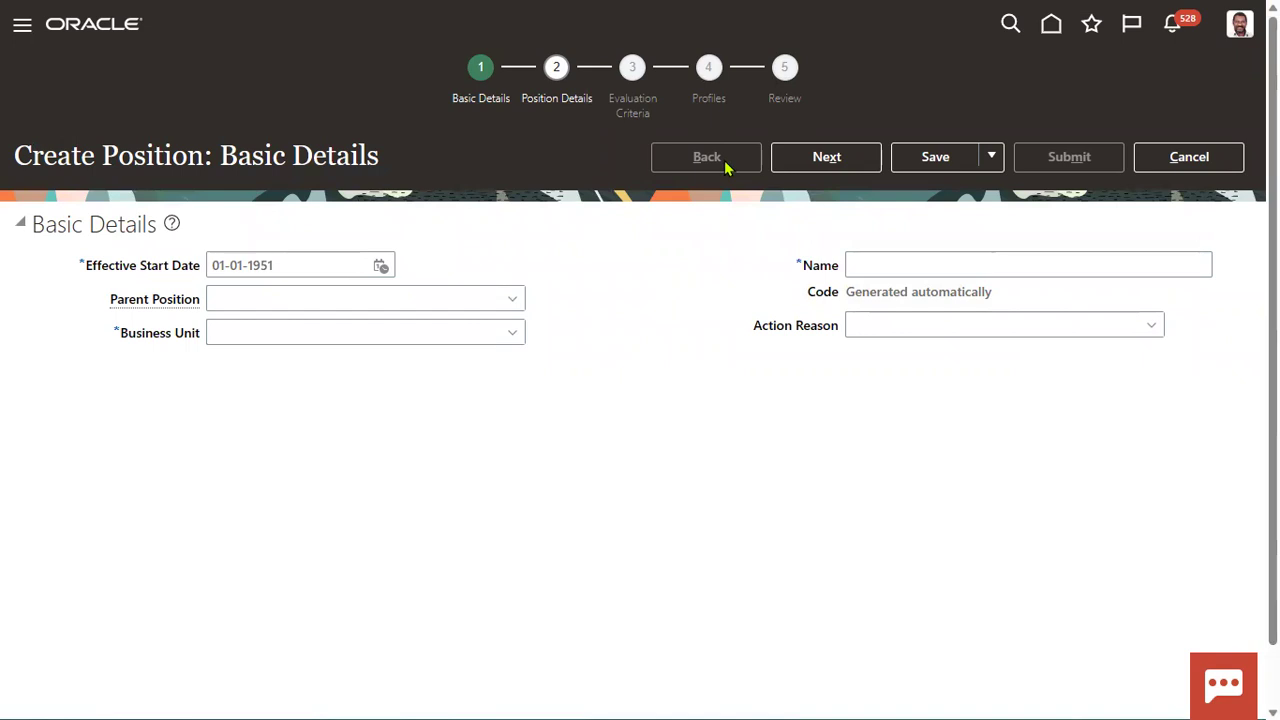
left_click_drag(740, 226, 974, 298)
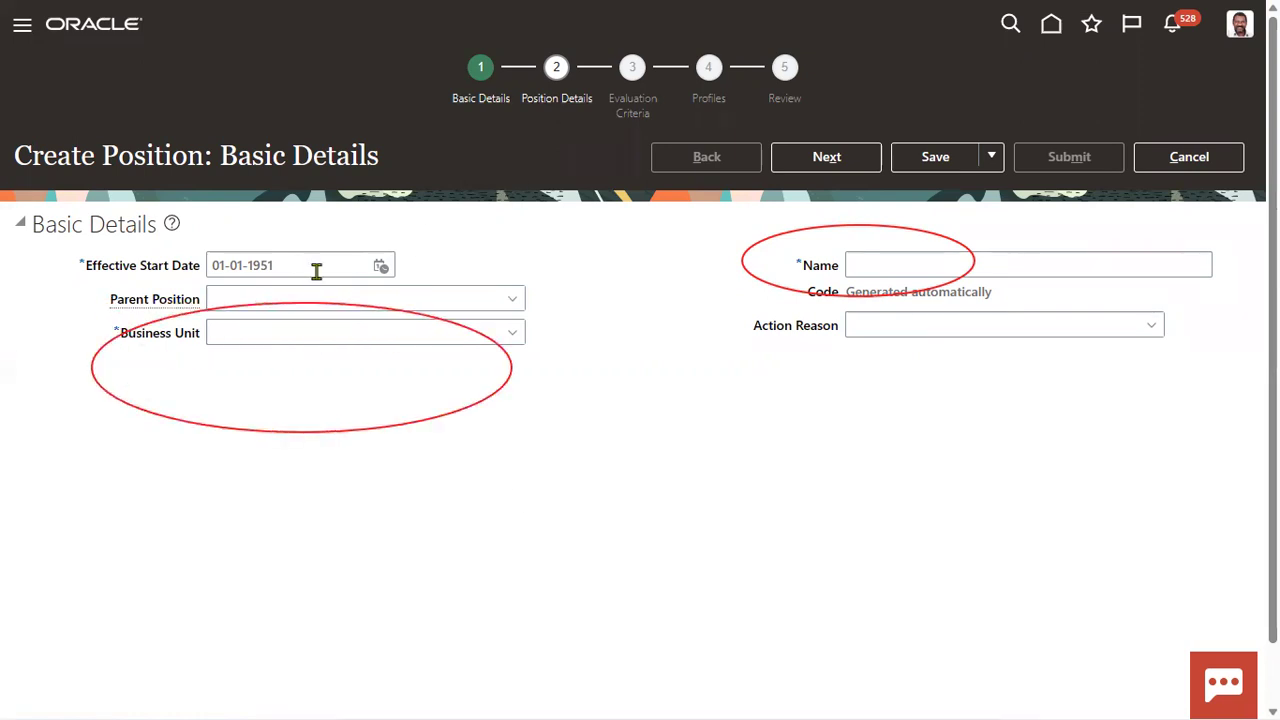
left_click(320, 329)
type("us1")
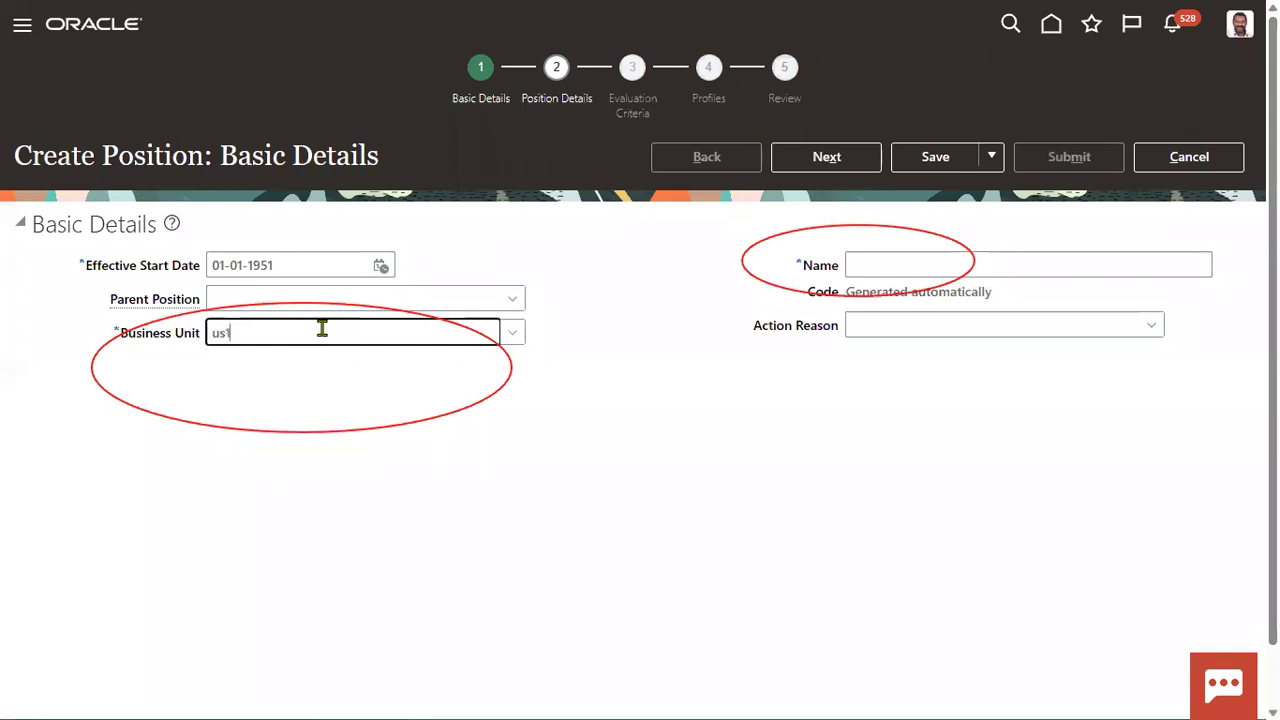
left_click(257, 364)
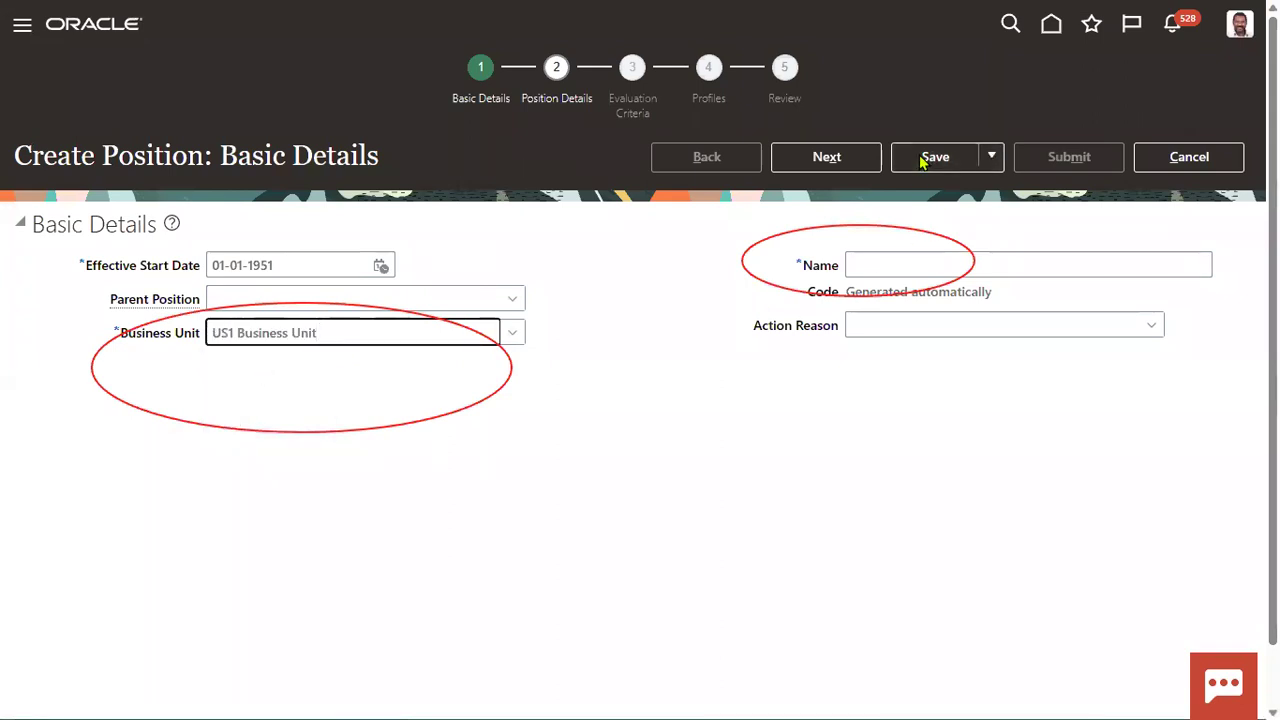
Step: Name the position Clerk Sr and continue to the position details
left_click(882, 266)
type("Clerk")
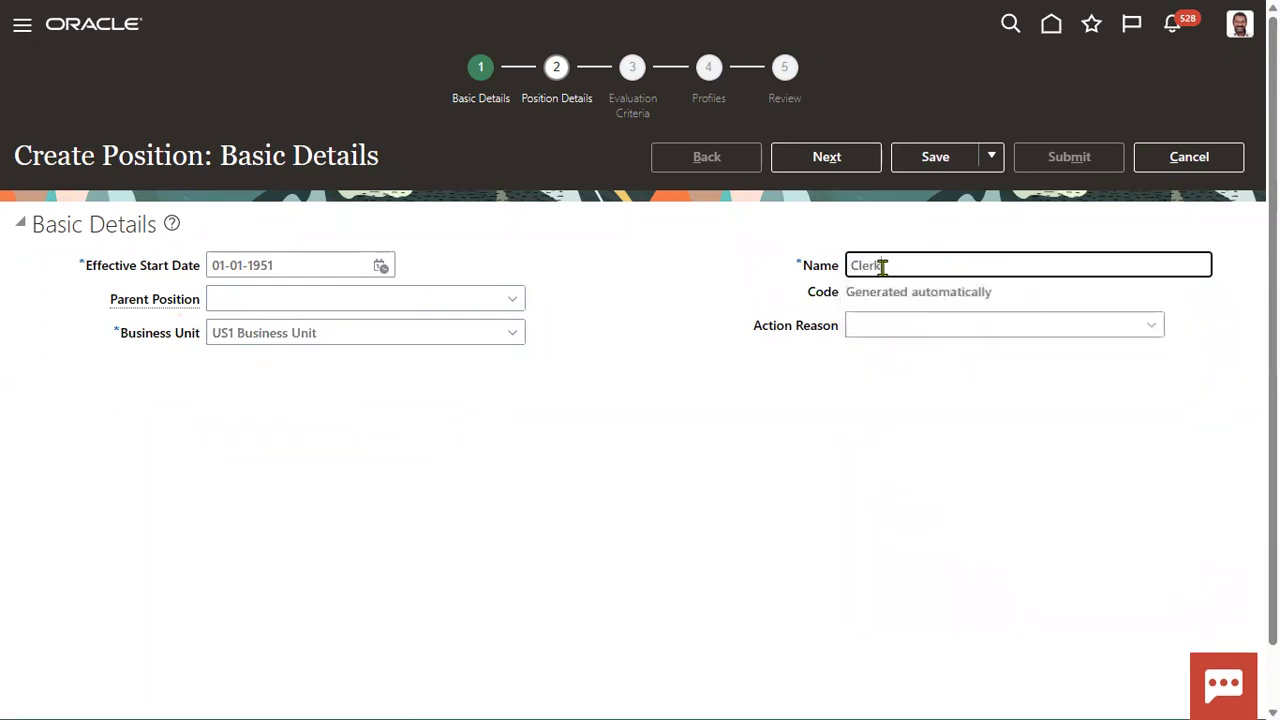
type(" Sr")
left_click(714, 333)
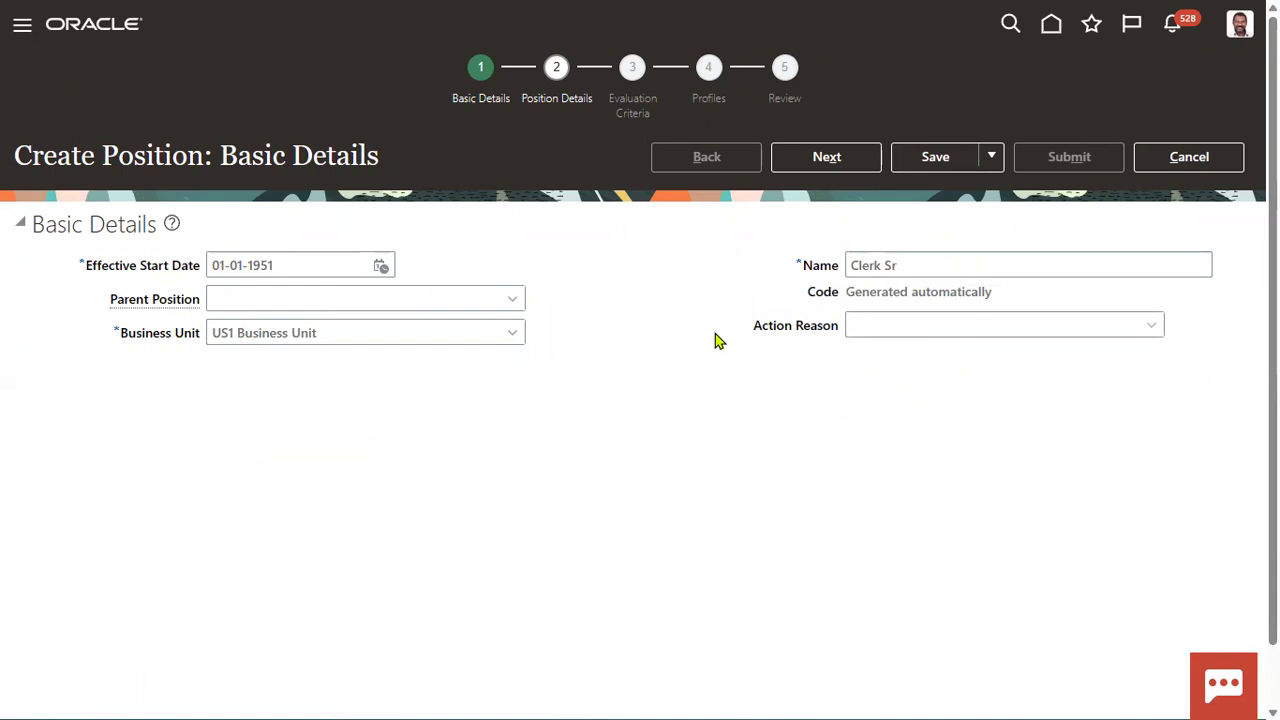
left_click(826, 160)
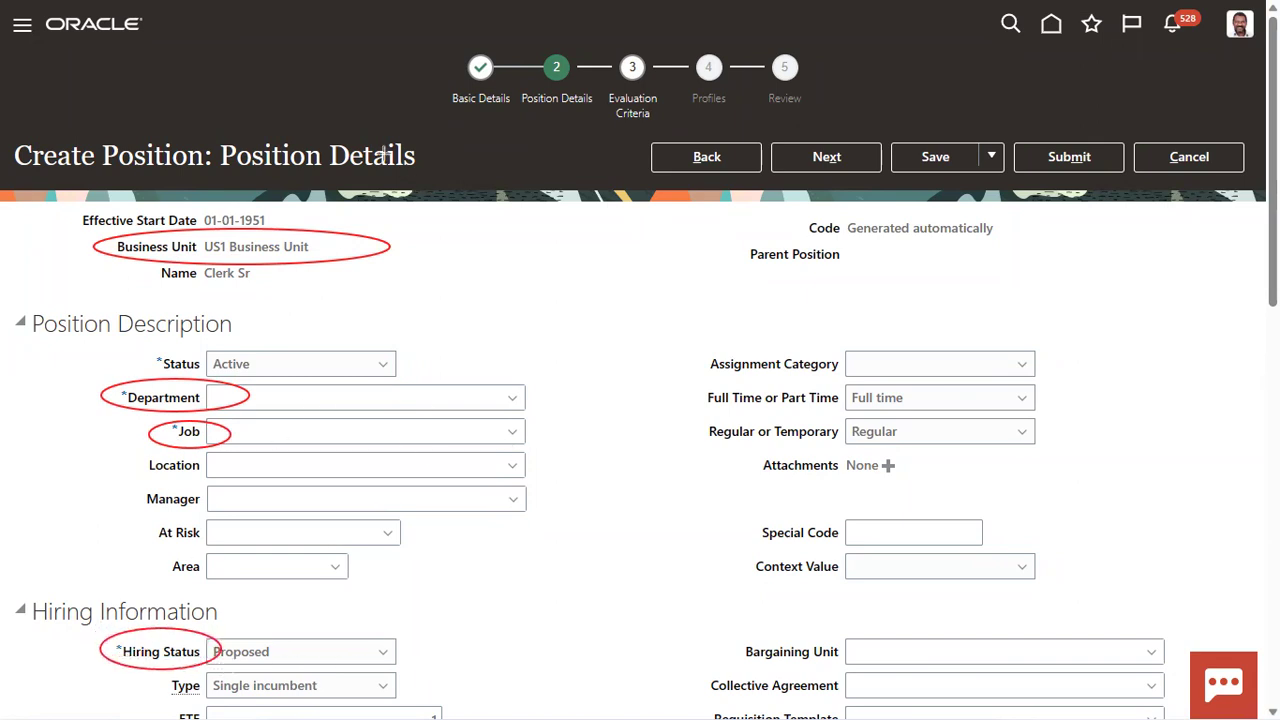
Step: Set the position's hiring status to Approved and its department to FINANCE & Admin
left_click(383, 656)
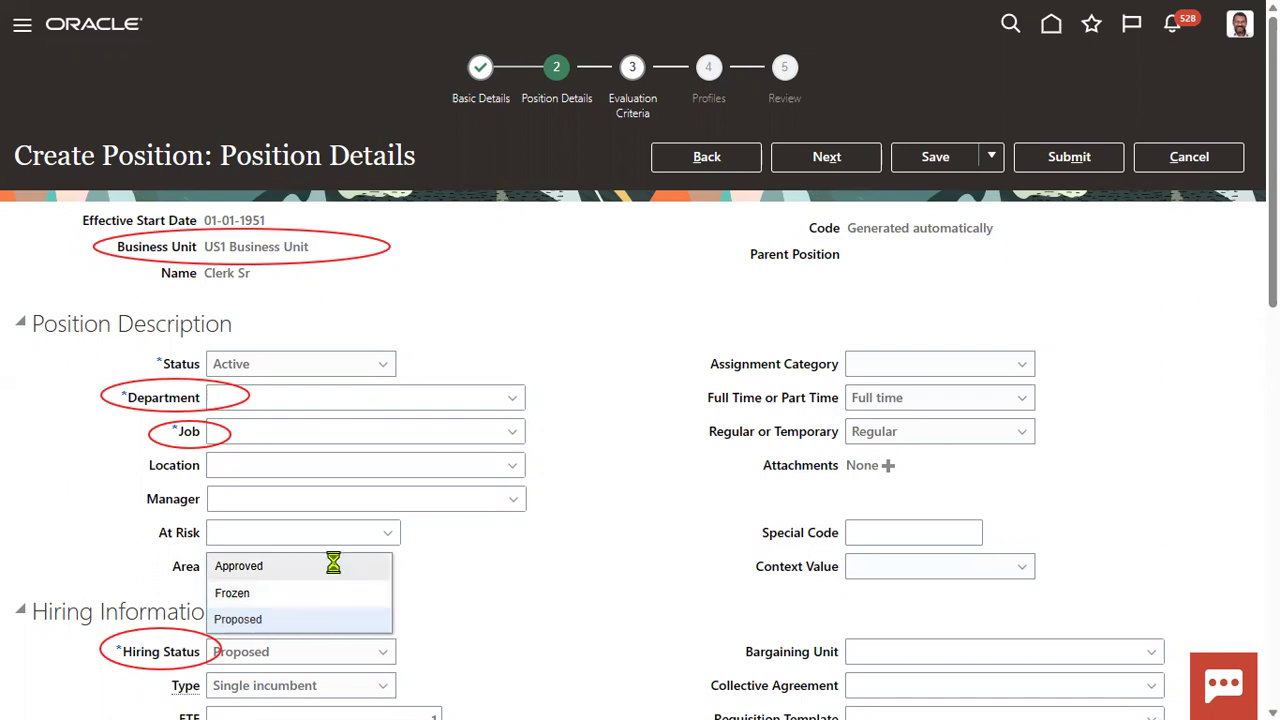
left_click(334, 566)
left_click(286, 393)
type("fian")
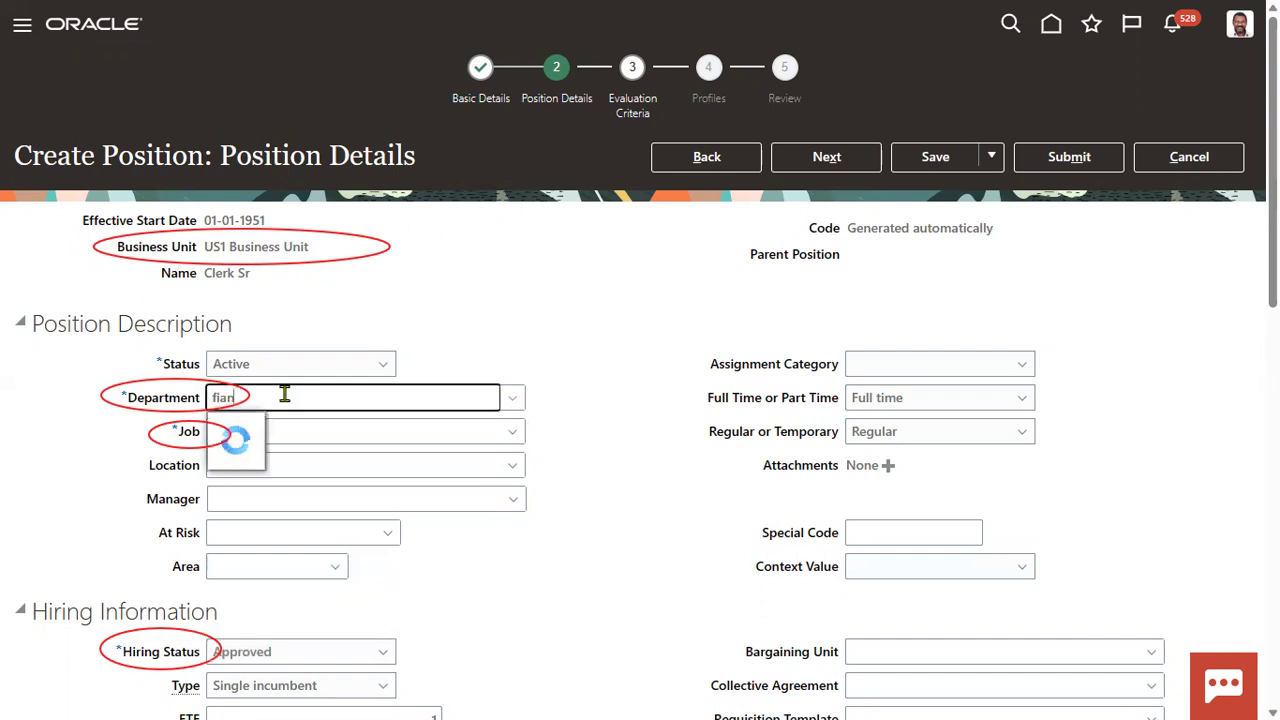
key("BackSpace")
key("BackSpace")
type("na")
left_click(297, 430)
Step: Assign the job Sales to the position
left_click(297, 432)
type("sal")
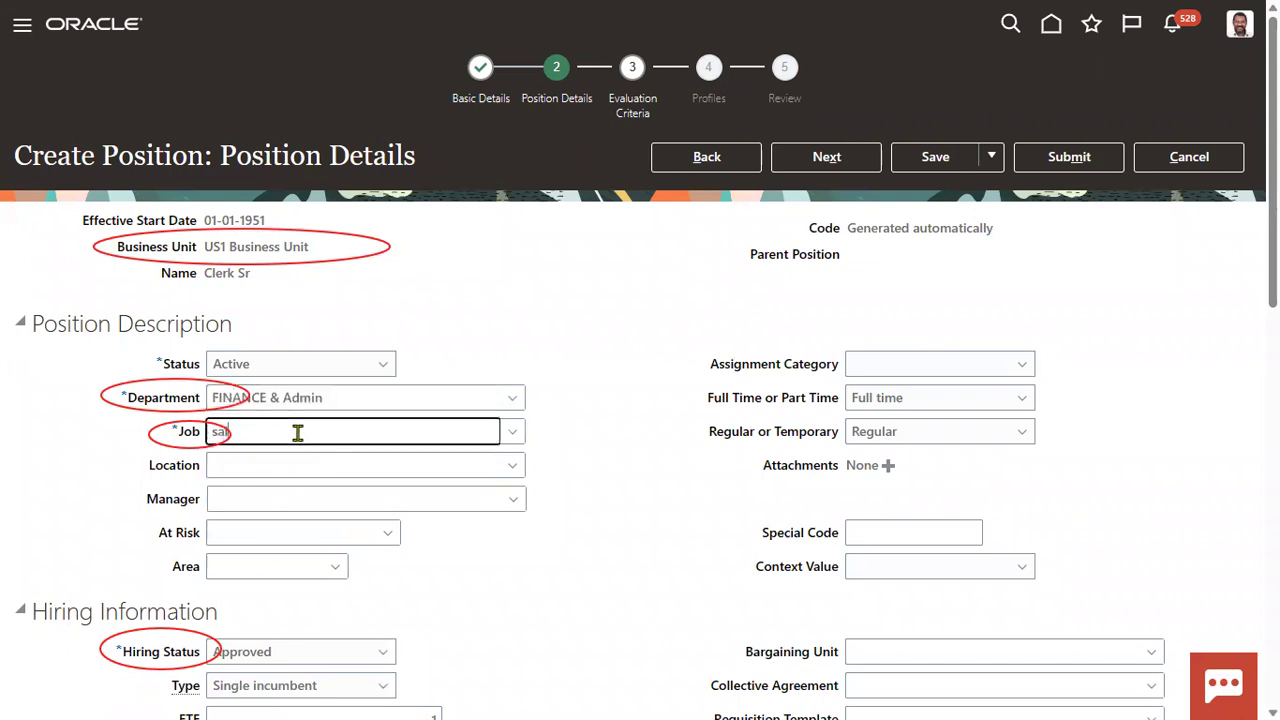
left_click(283, 461)
left_click(855, 162)
Step: Set the position type in the hiring information to Shared
scroll(92, 470, "down", 2)
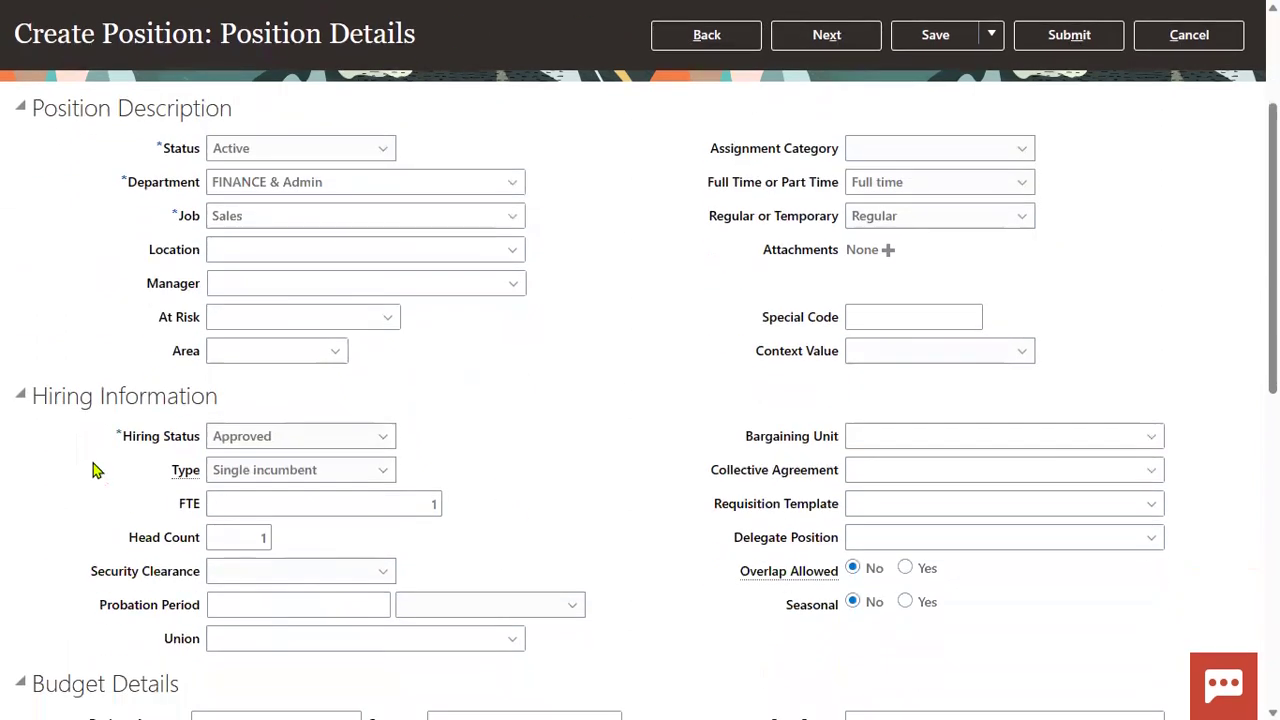
left_click(304, 470)
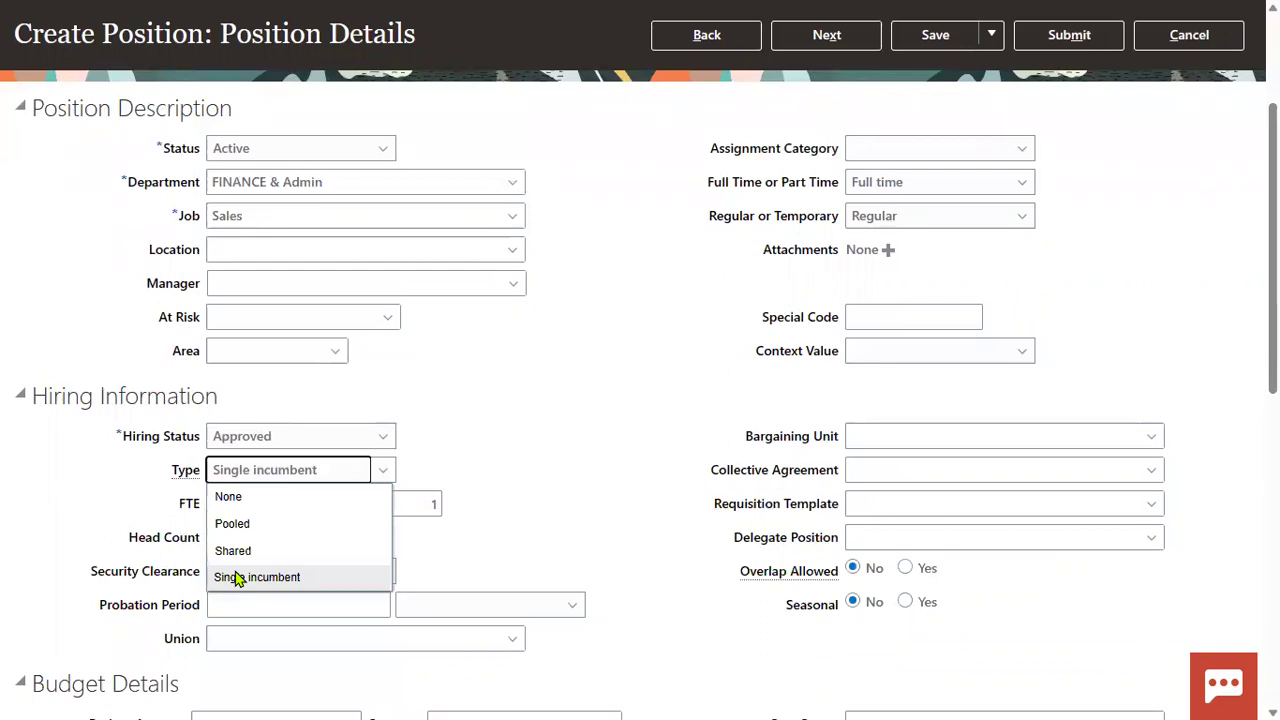
left_click(236, 578)
left_click(266, 480)
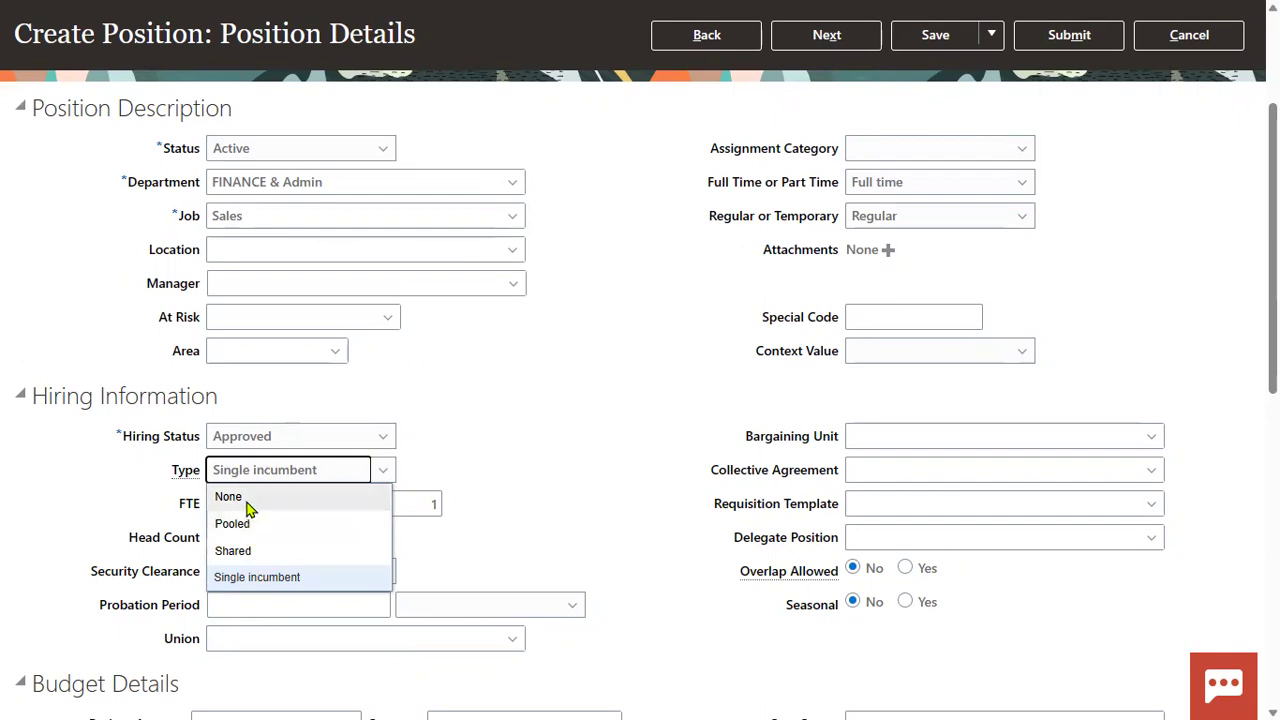
left_click(290, 551)
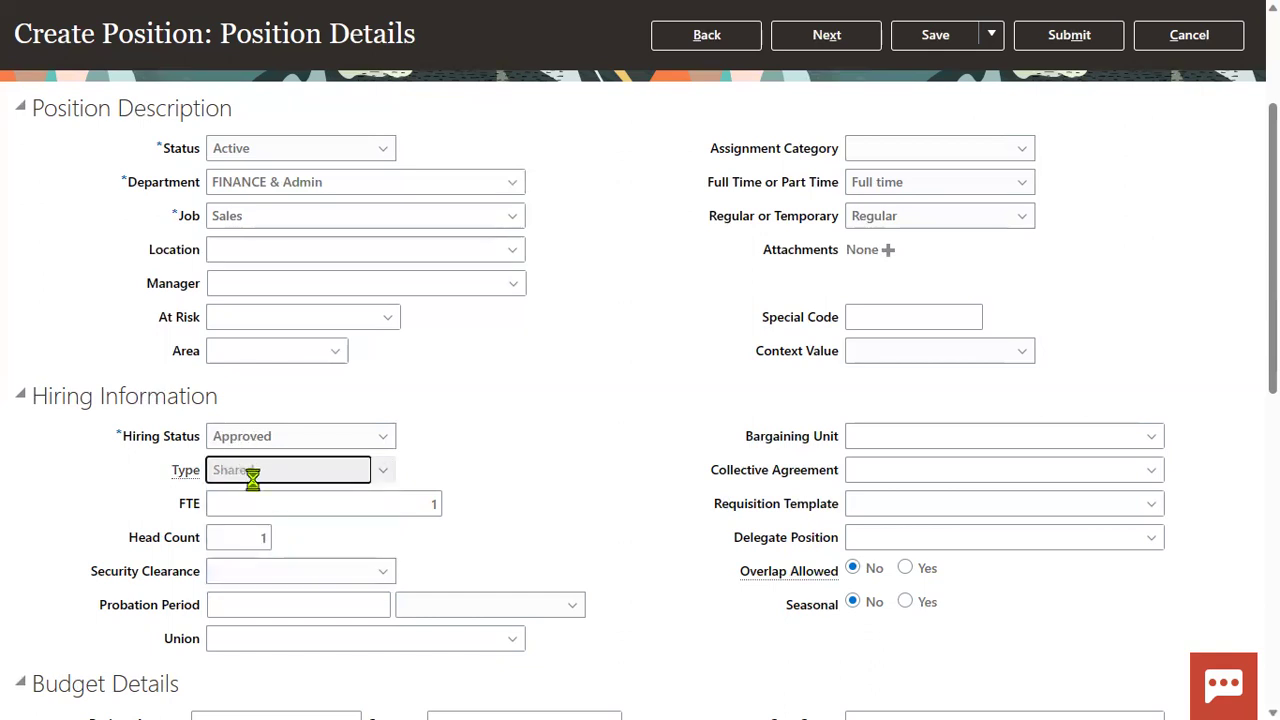
Step: Set the position's head count to 2 and its FTE to 0.5
double_click(258, 537)
type("2")
key("Tab")
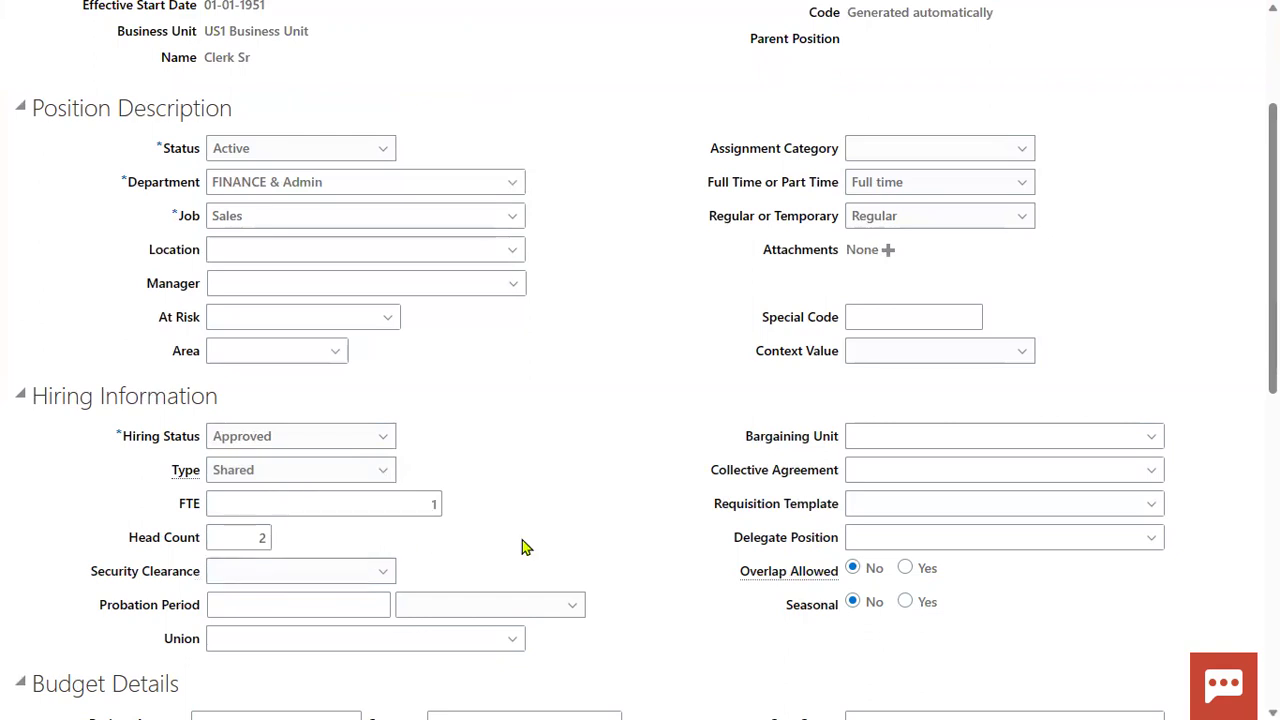
double_click(397, 511)
type("0")
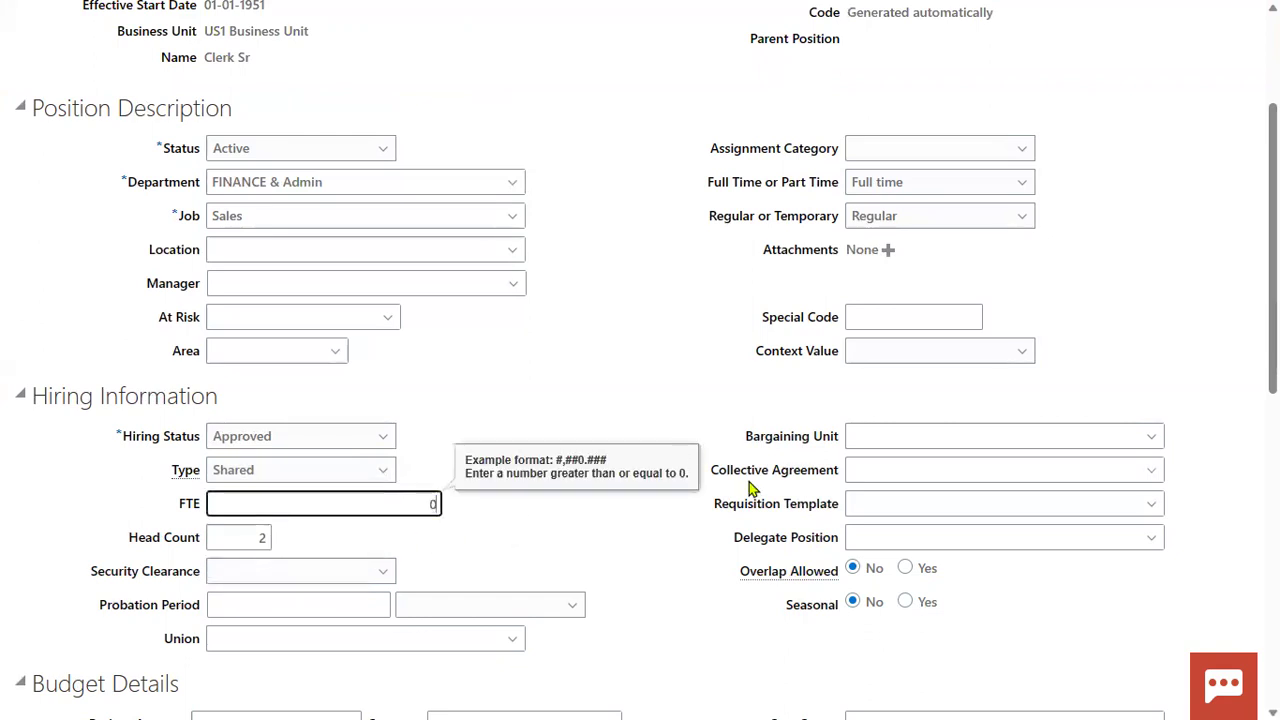
type(".5")
key("Tab")
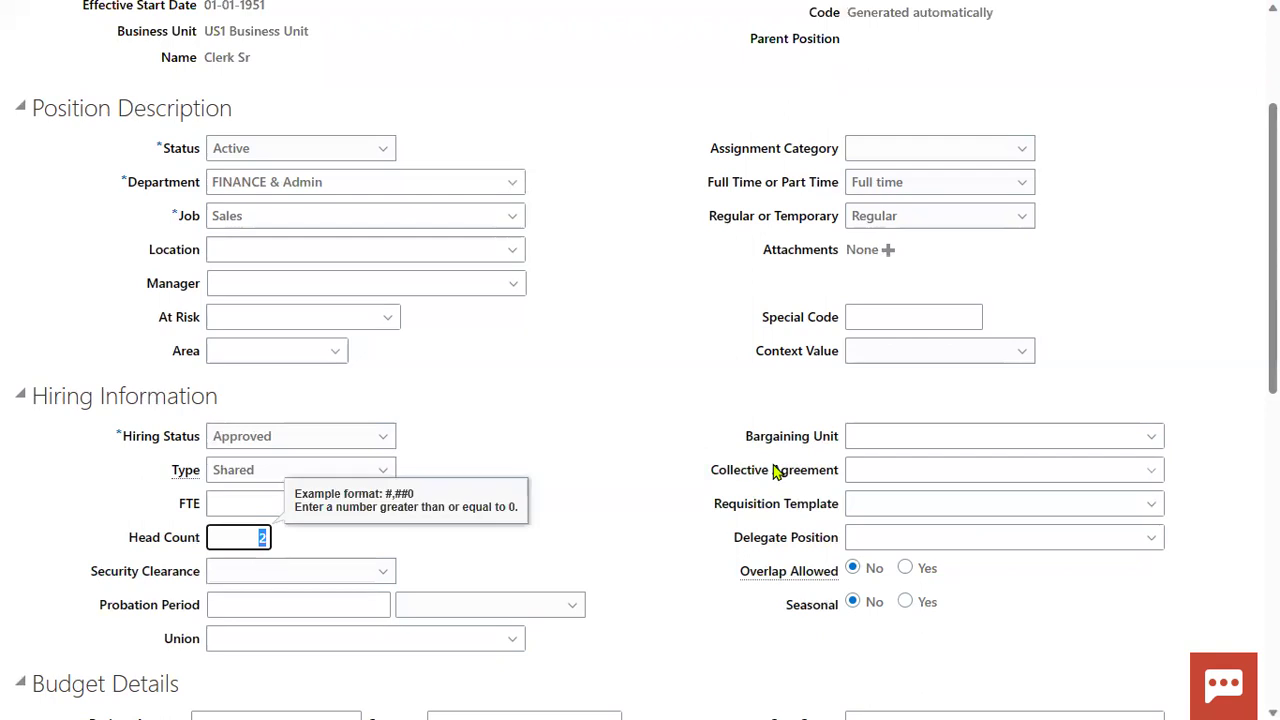
left_click(584, 540)
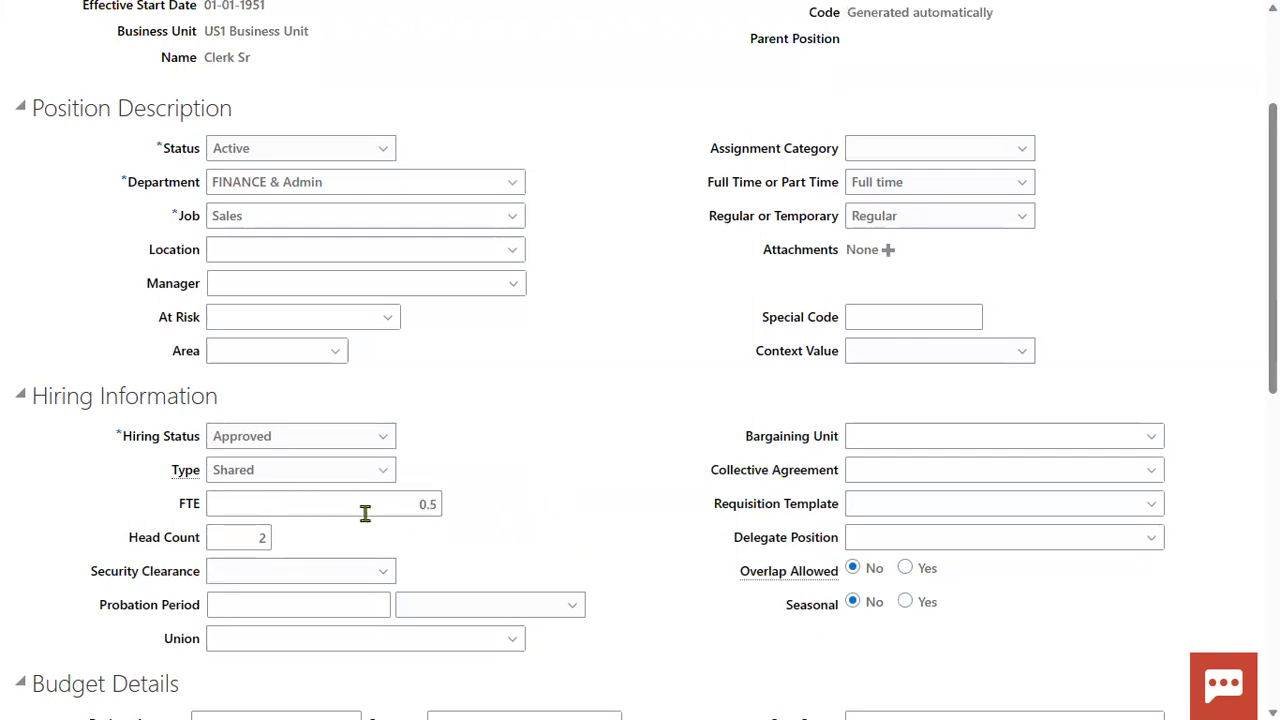
Step: Set the position type to Single incumbent, with FTE 1 and head count 1
left_click(361, 438)
left_click(395, 465)
left_click(389, 470)
left_click(295, 578)
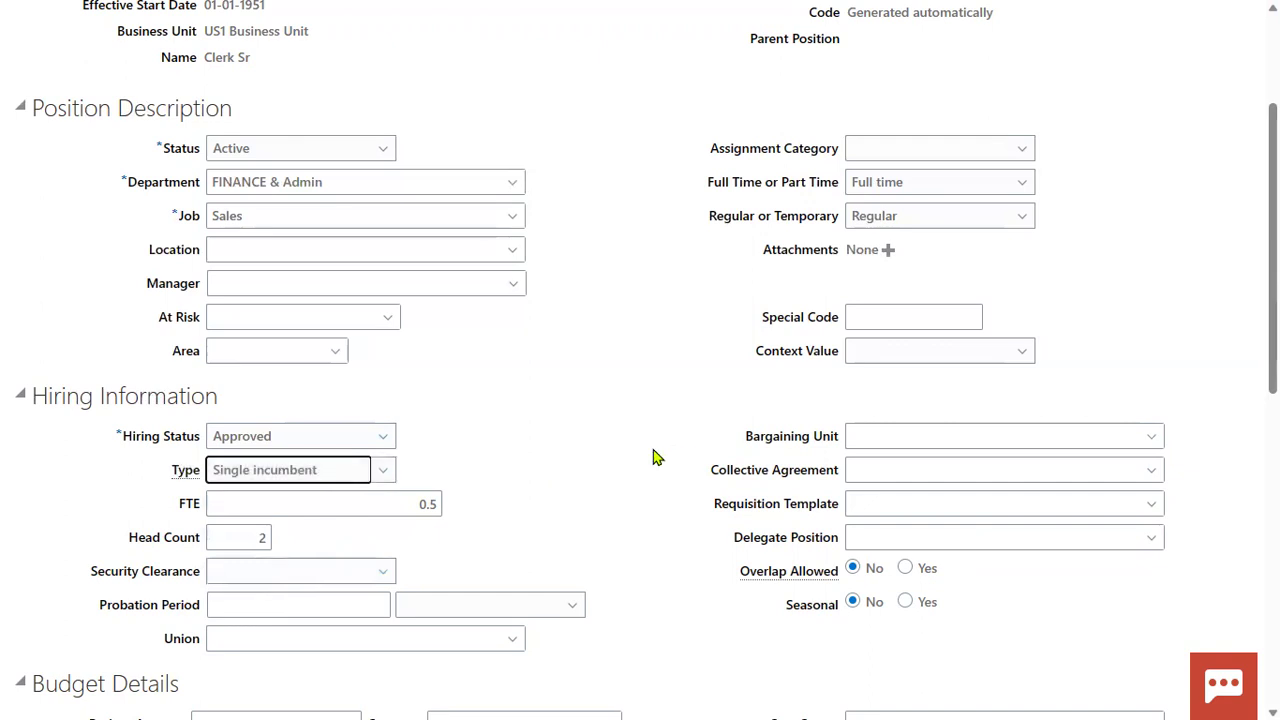
triple_click(410, 500)
type("1")
left_click(262, 543)
type("1")
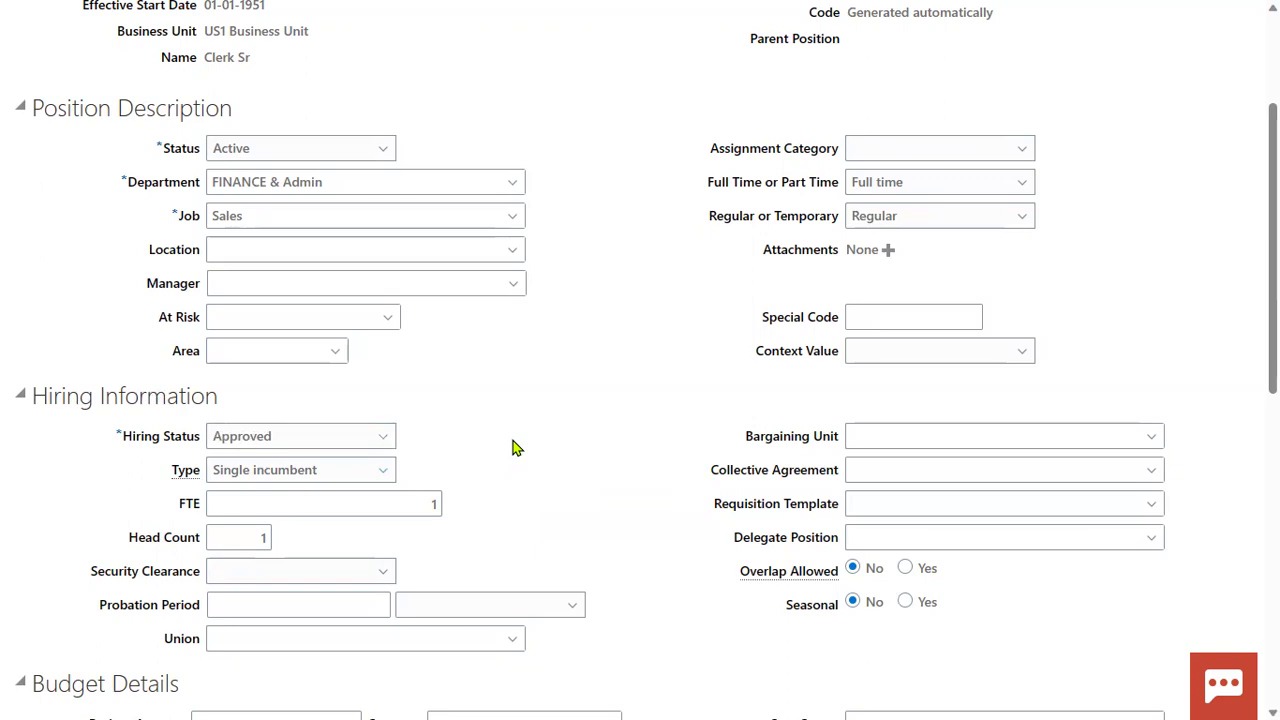
Step: View the April and May 2023 dates in the system calendar and return to the position details
key("super")
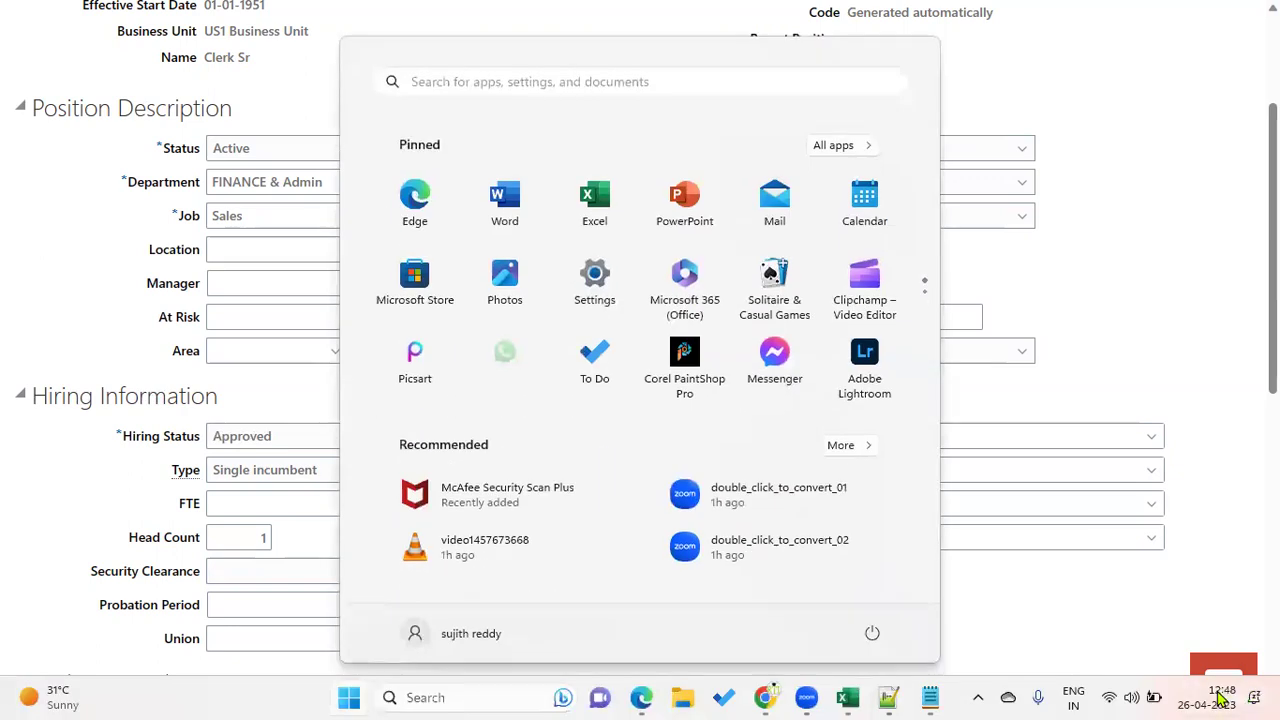
left_click(1220, 697)
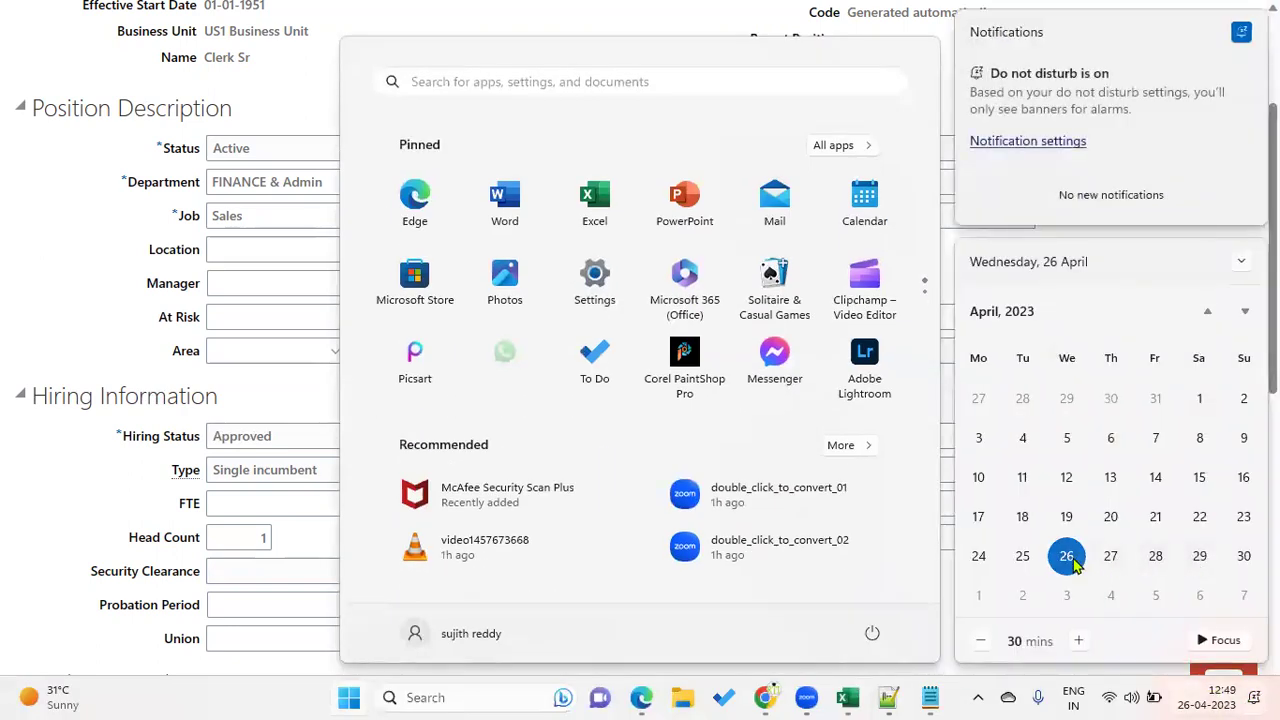
left_click(1243, 313)
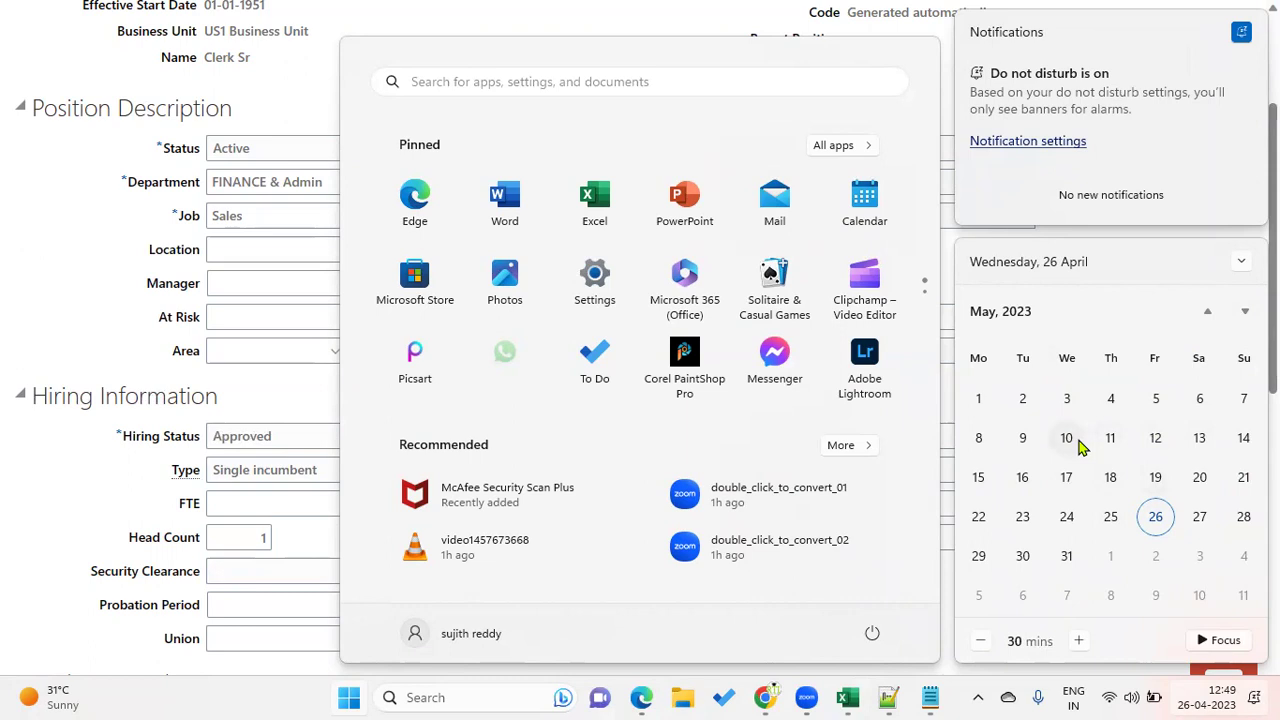
left_click(80, 487)
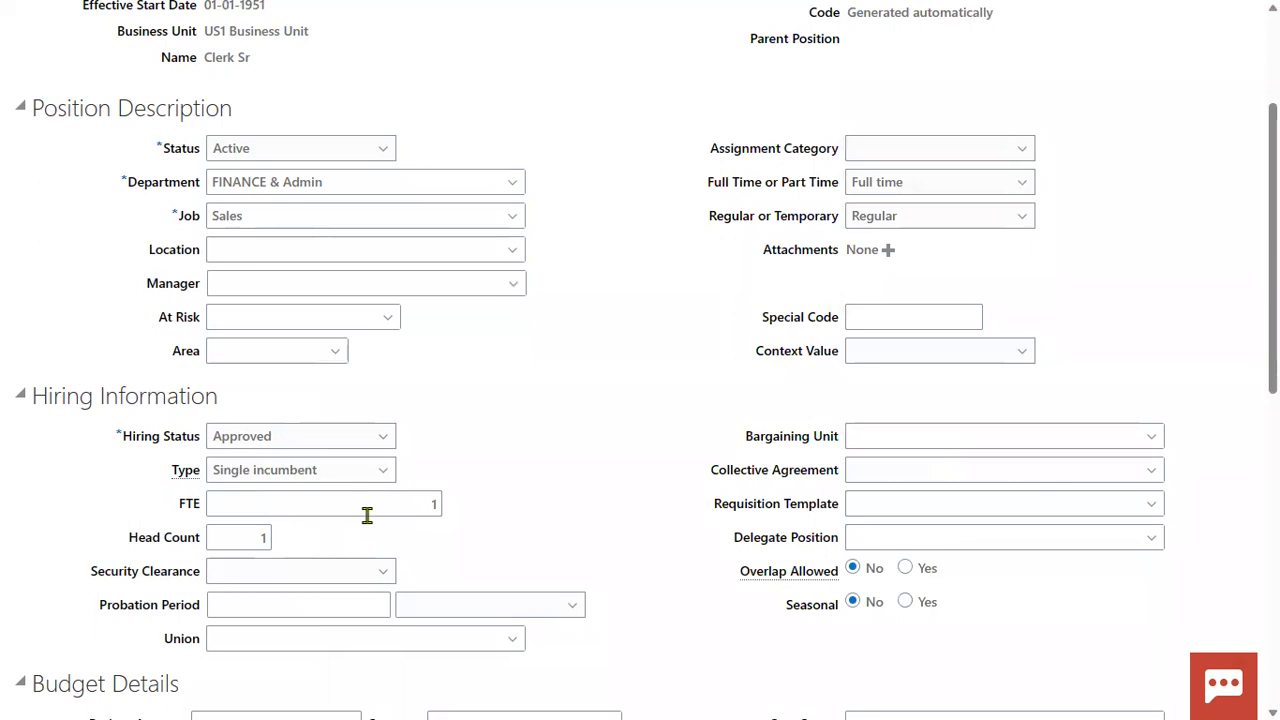
Step: Allow overlap of incumbents for the position and continue to the evaluation criteria
mouse_move(779, 578)
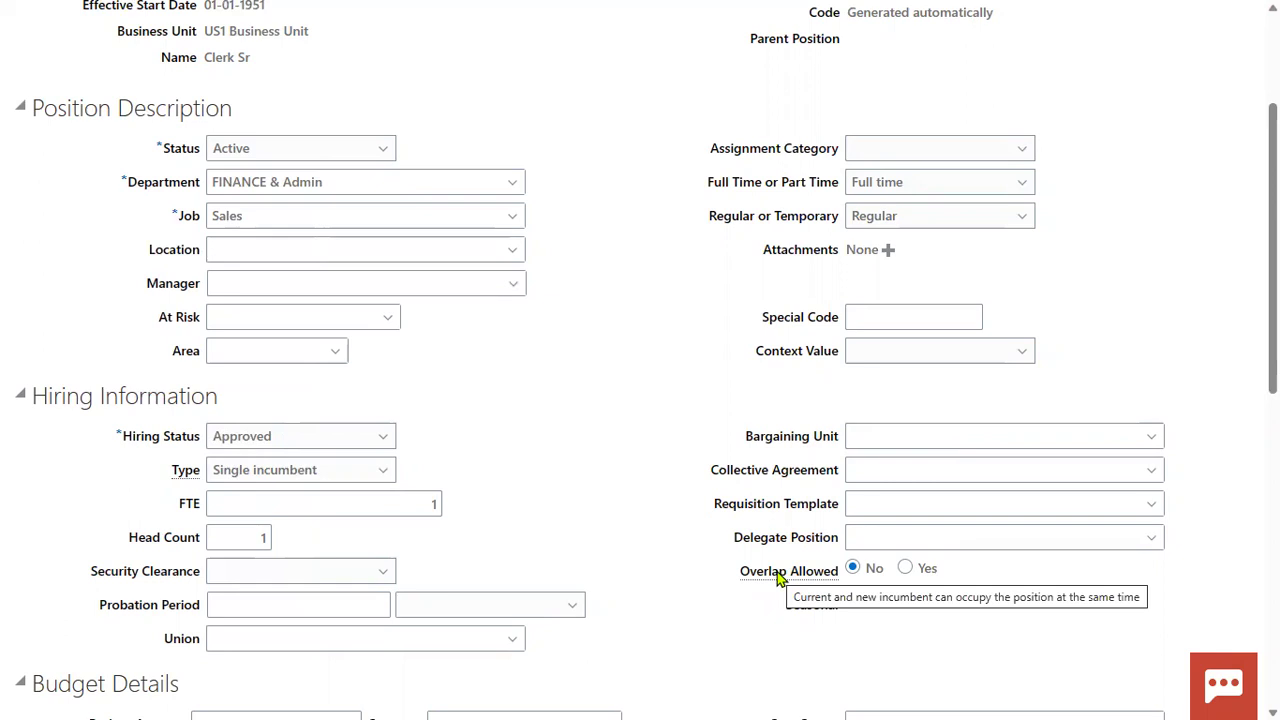
left_click(905, 568)
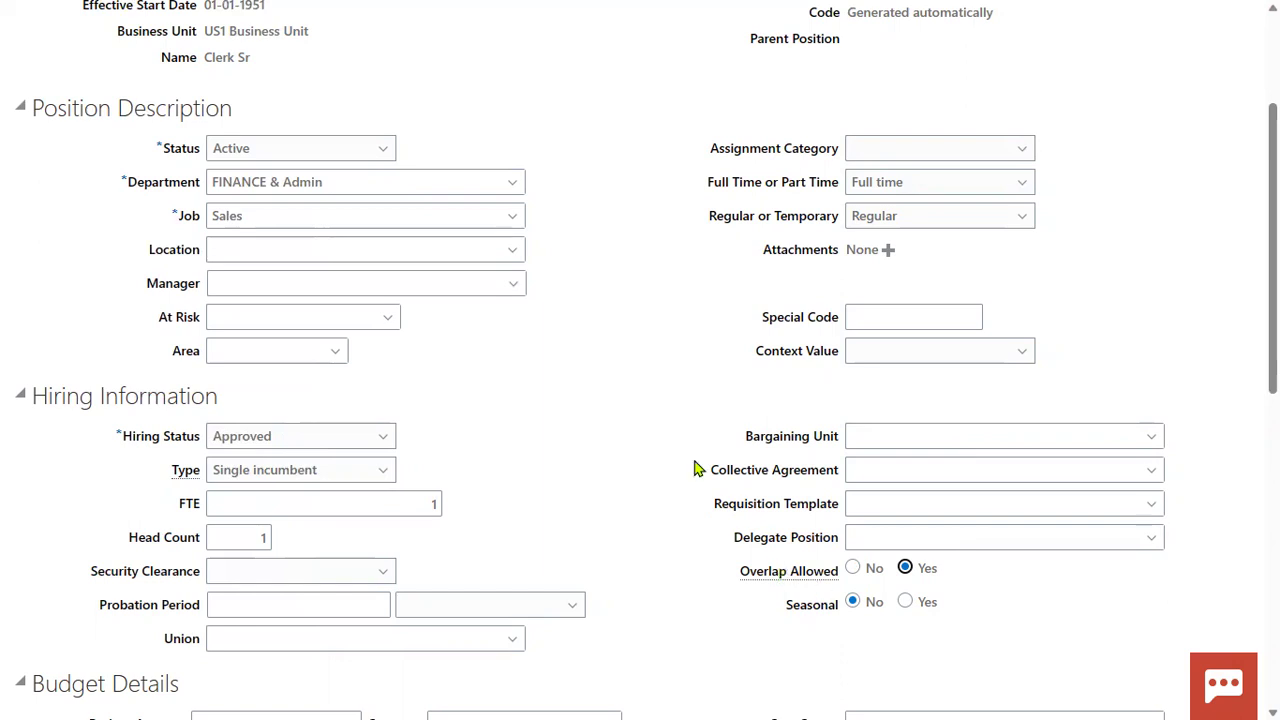
scroll(580, 414, "up", 3)
left_click(828, 160)
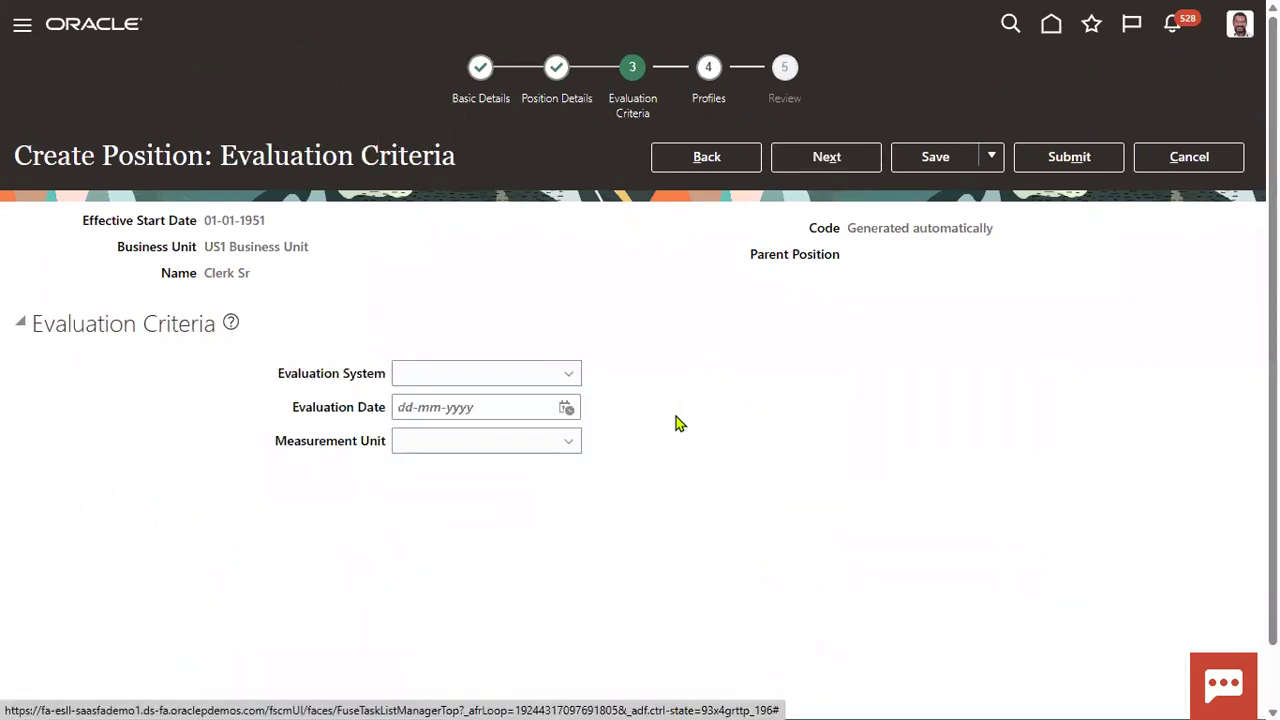
Step: Continue past the evaluation criteria and profiles without adding anything, then submit the Clerk Sr position and confirm the submission
left_click(848, 165)
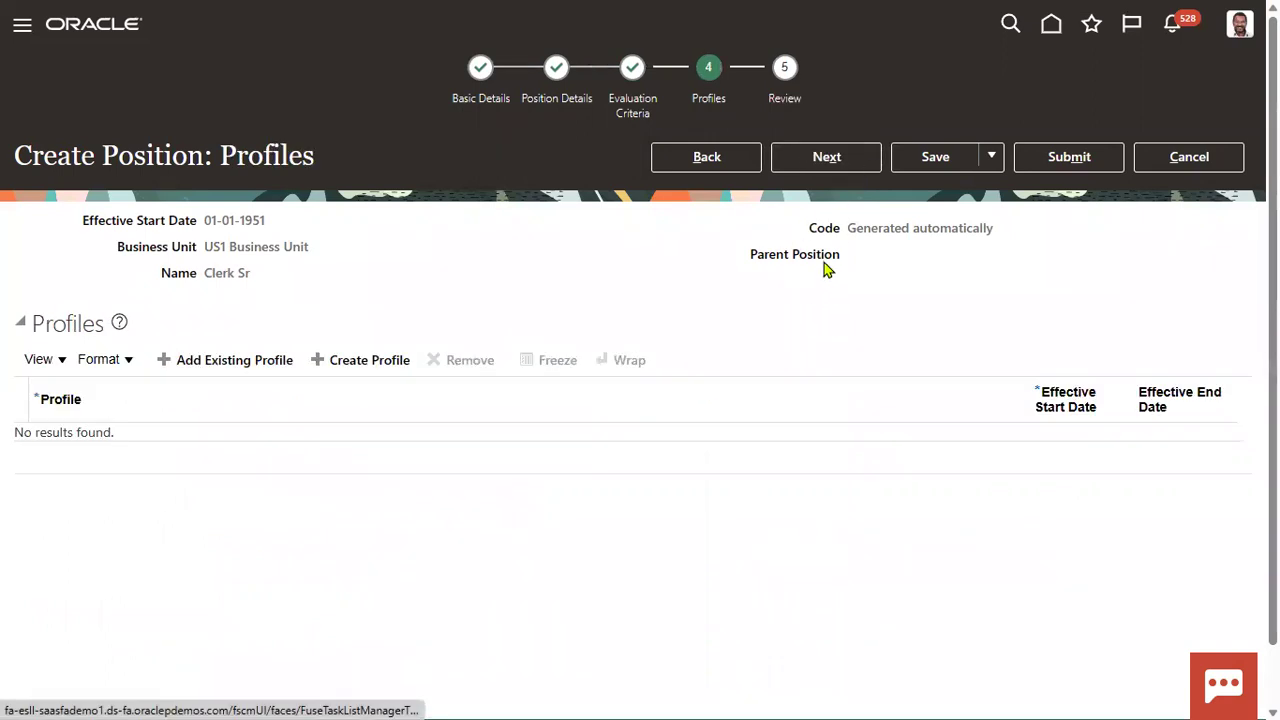
left_click(832, 160)
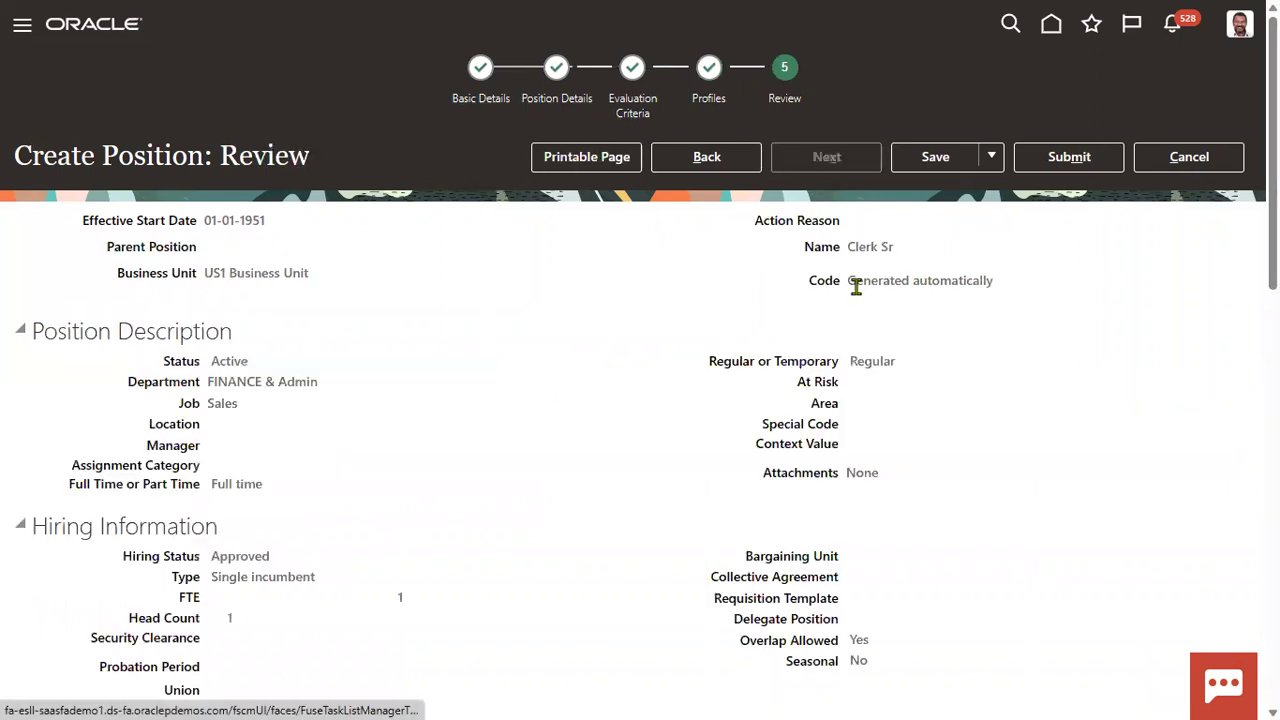
left_click(1065, 160)
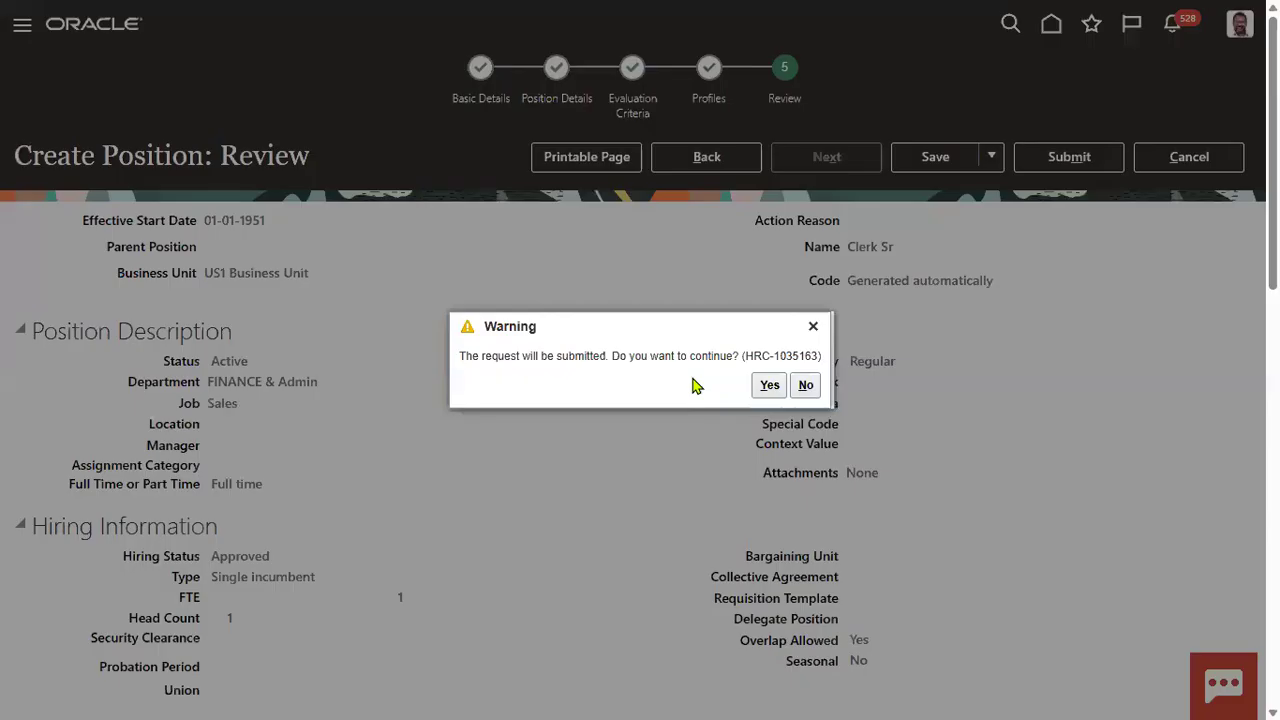
left_click(769, 386)
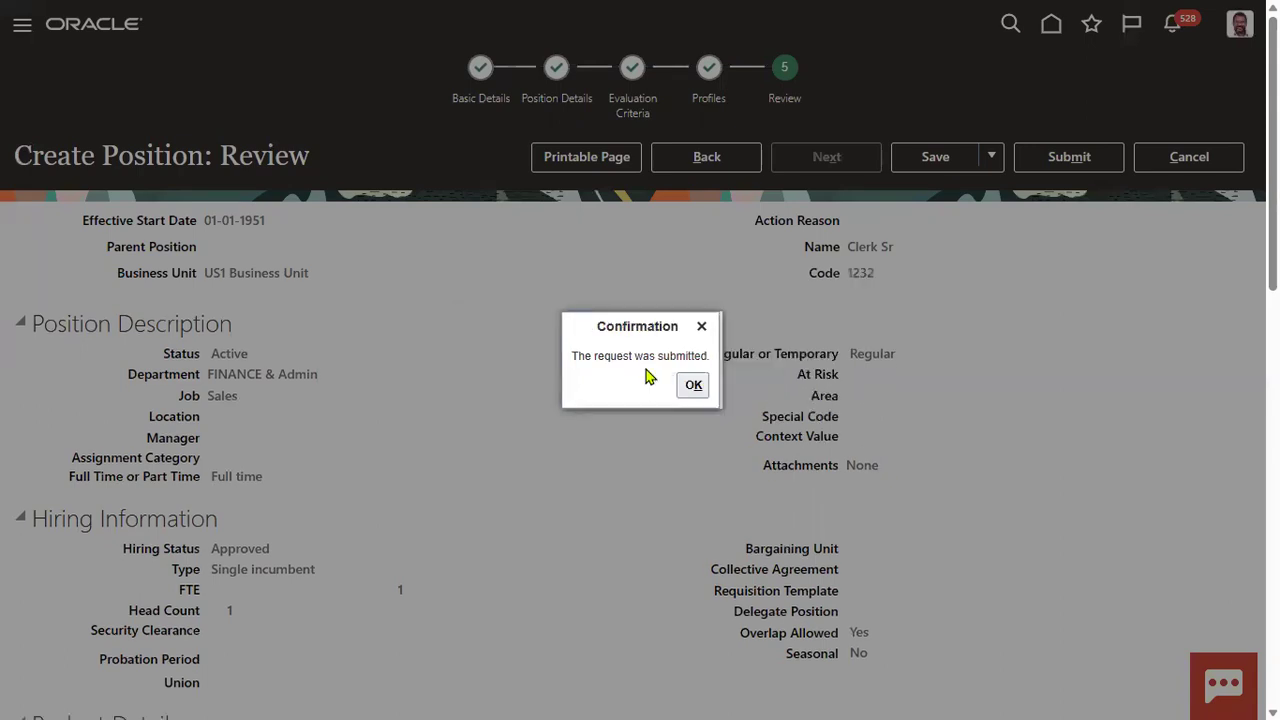
left_click(690, 386)
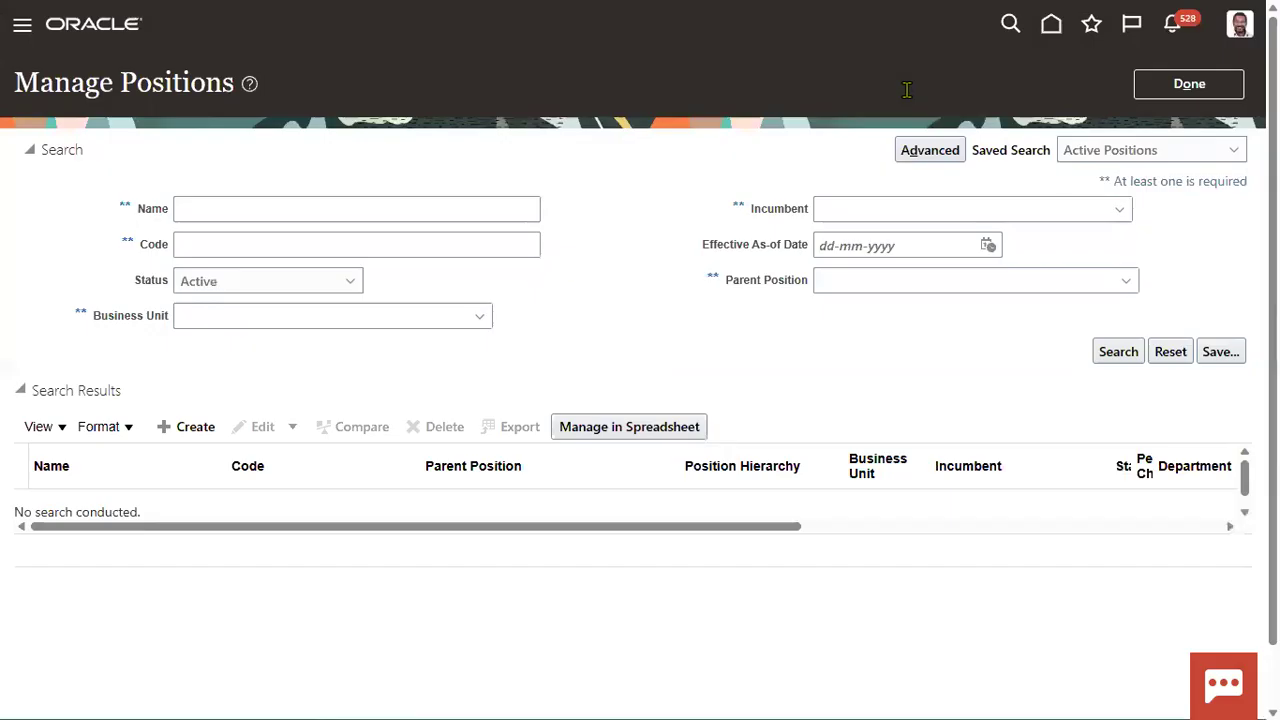
Step: Switch to YouTube in Chrome, search for "rtl online training" and show the RTL Online Trainings Placements channel's videos
left_click(1216, 20)
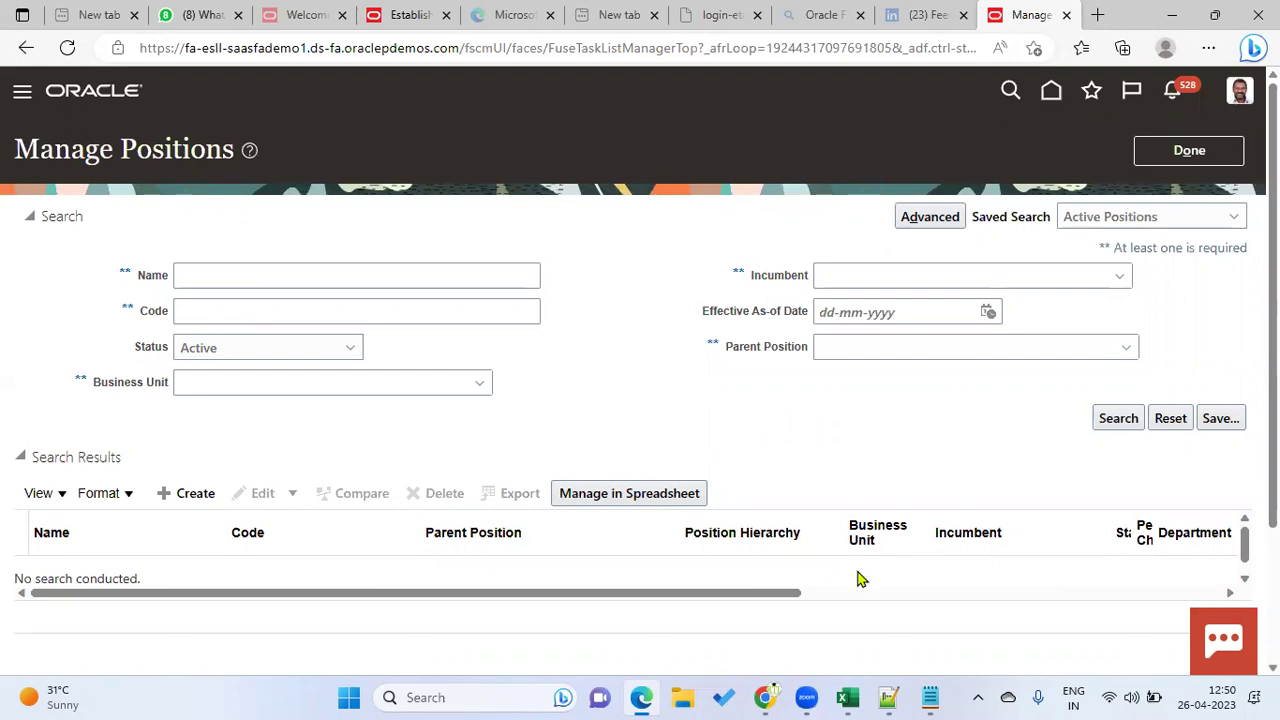
left_click(766, 697)
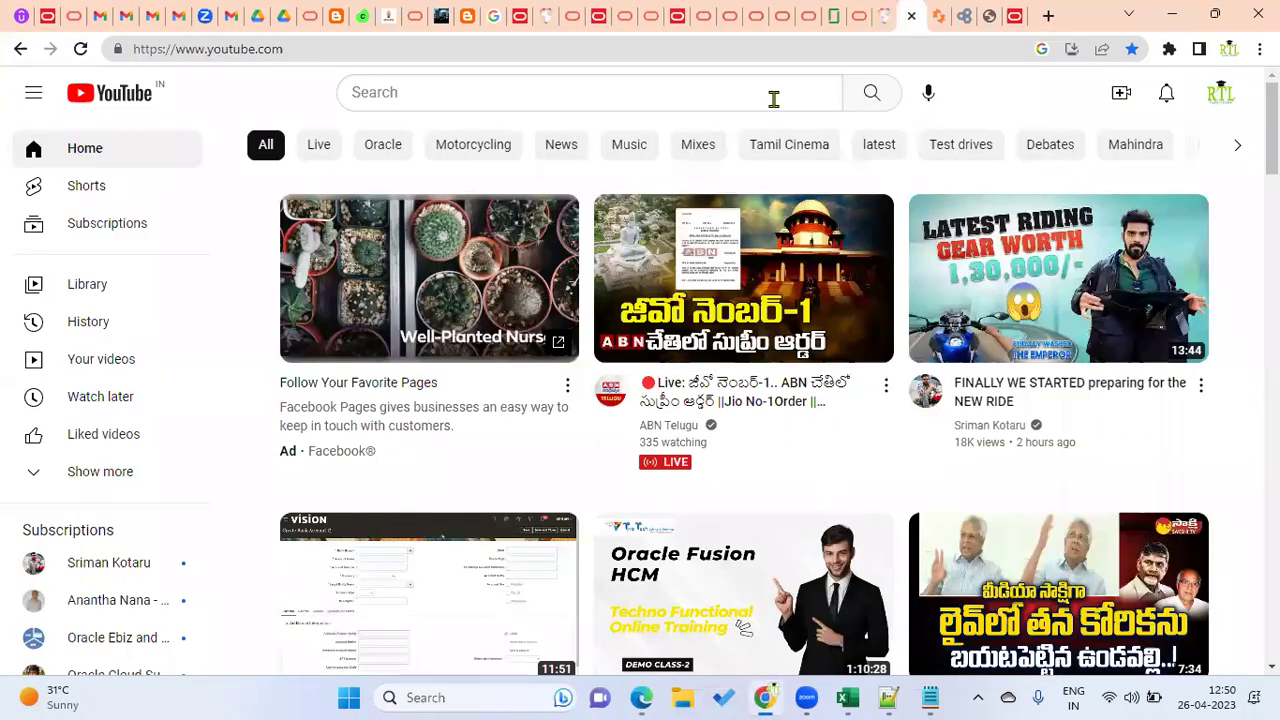
left_click(771, 99)
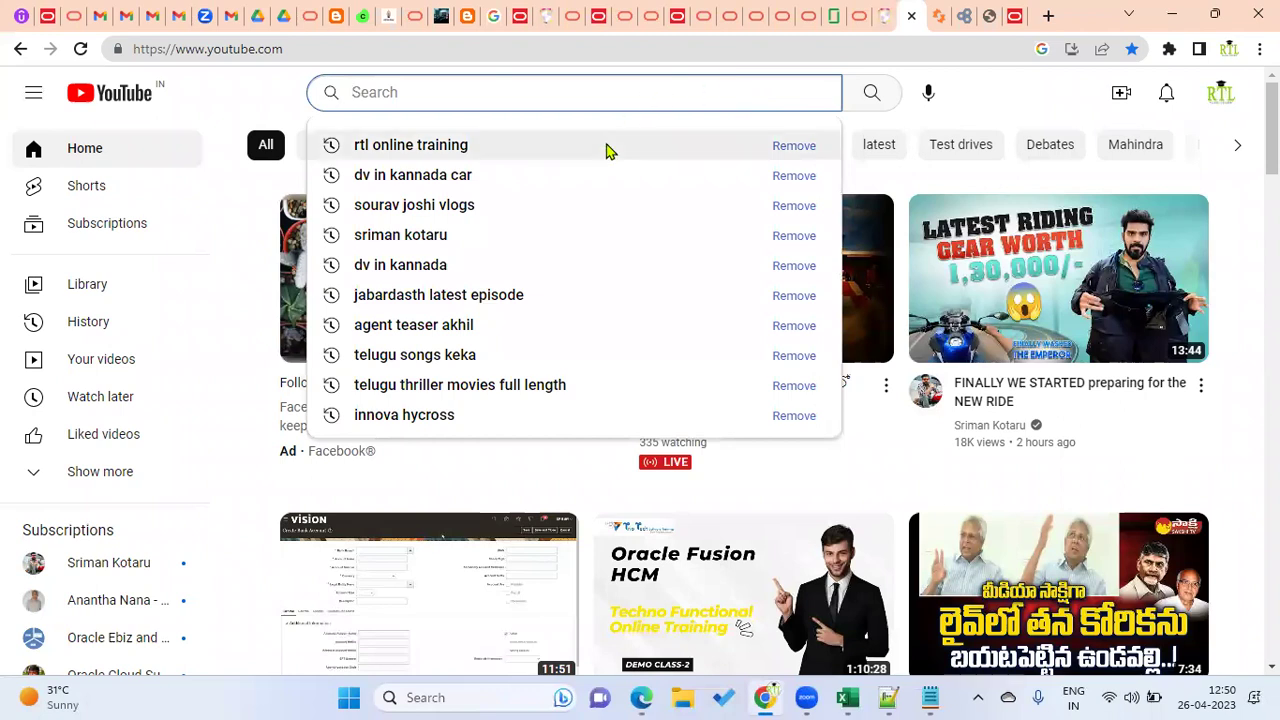
left_click(606, 147)
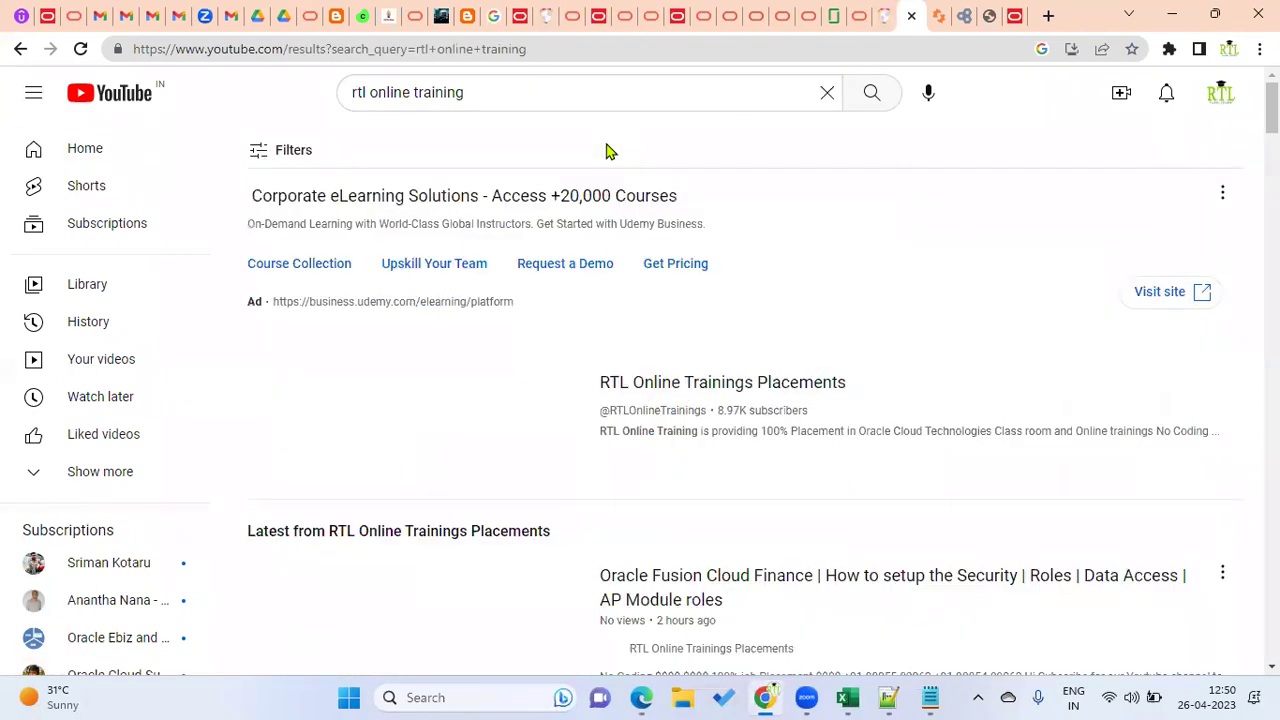
left_click(745, 385)
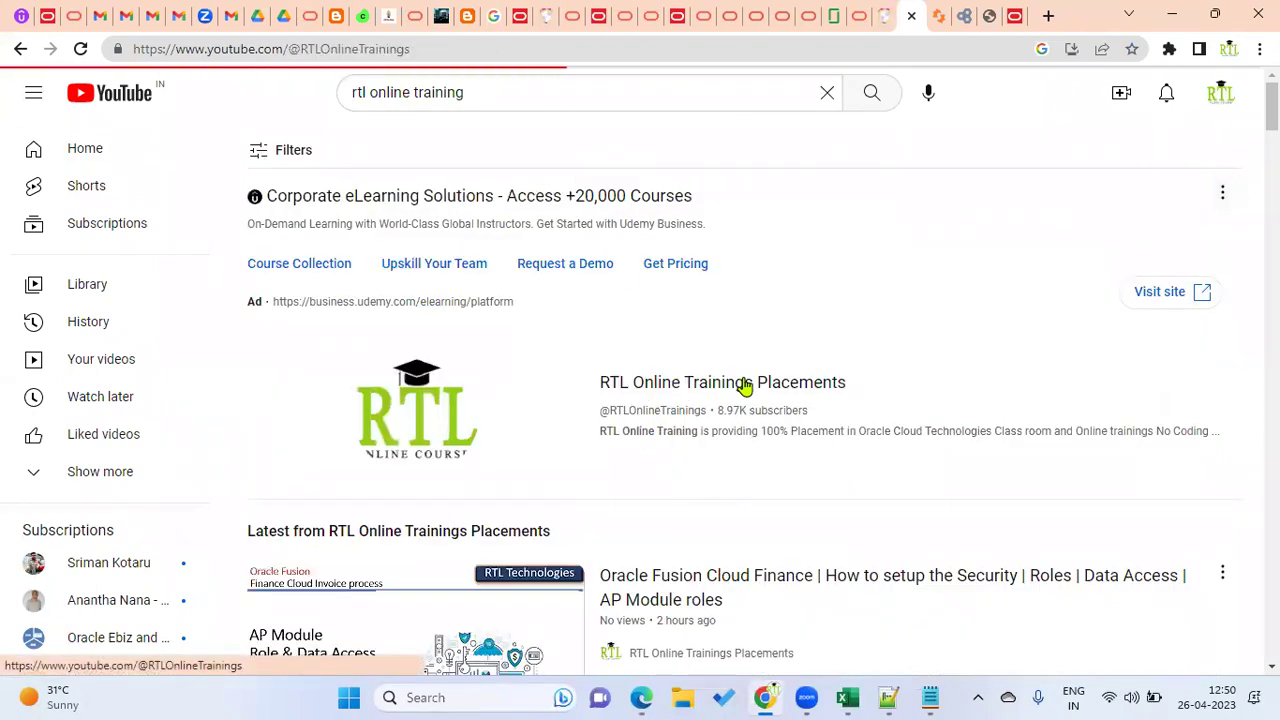
left_click(409, 291)
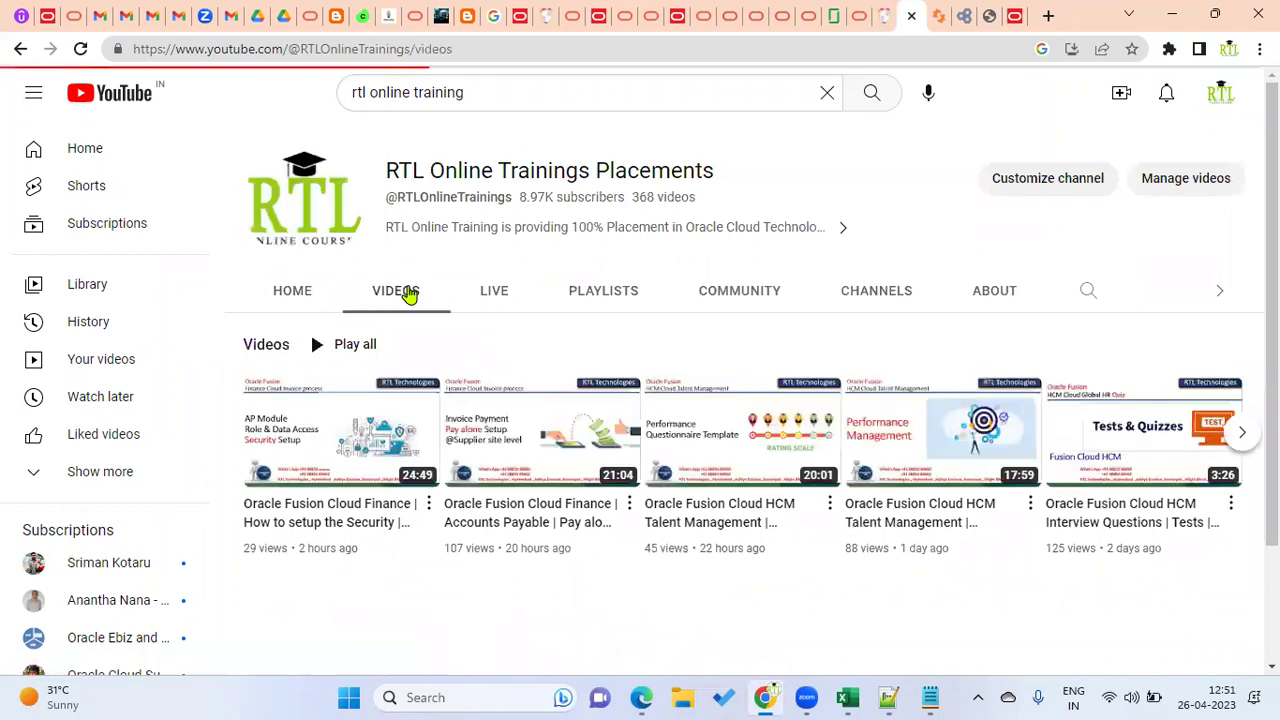